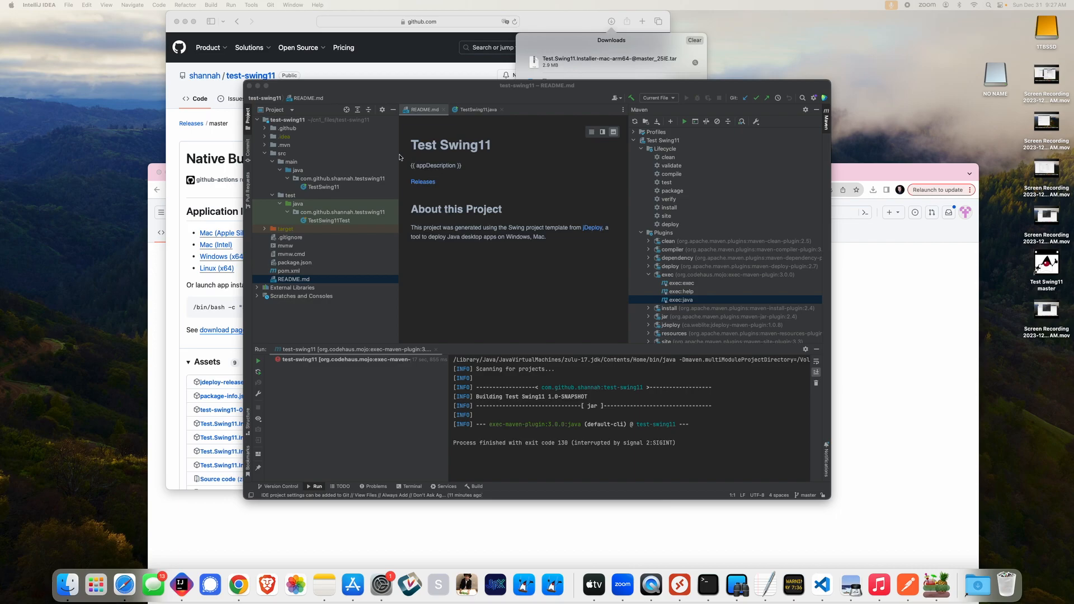
# - Open the jDeploy settings of the test-swing11 project and set the app icon to icon-2.png from Downloads
pyautogui.rightClick(281, 120)
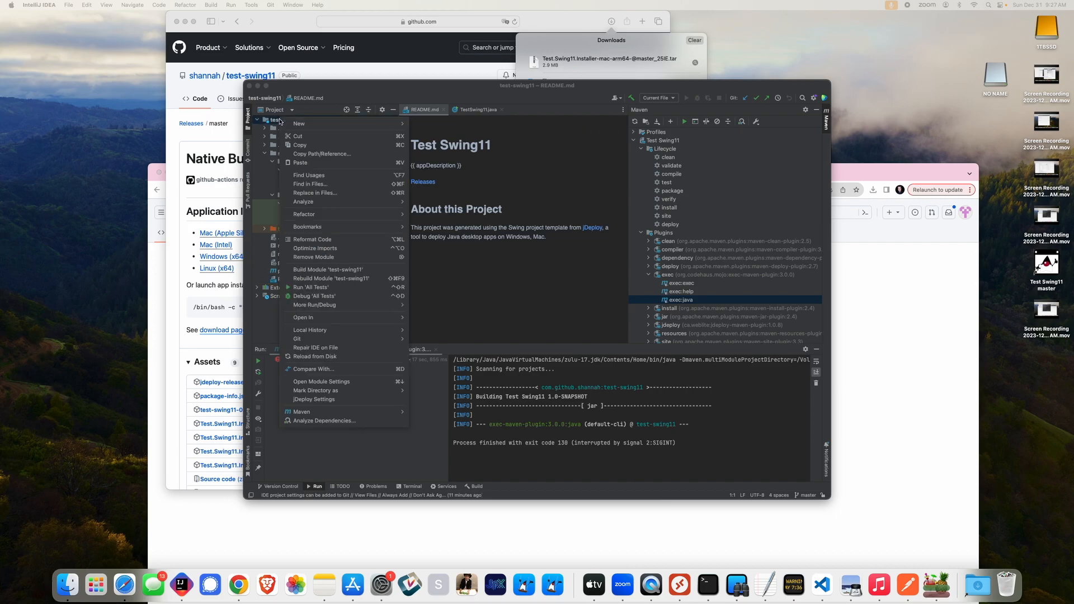
pyautogui.moveTo(292, 127)
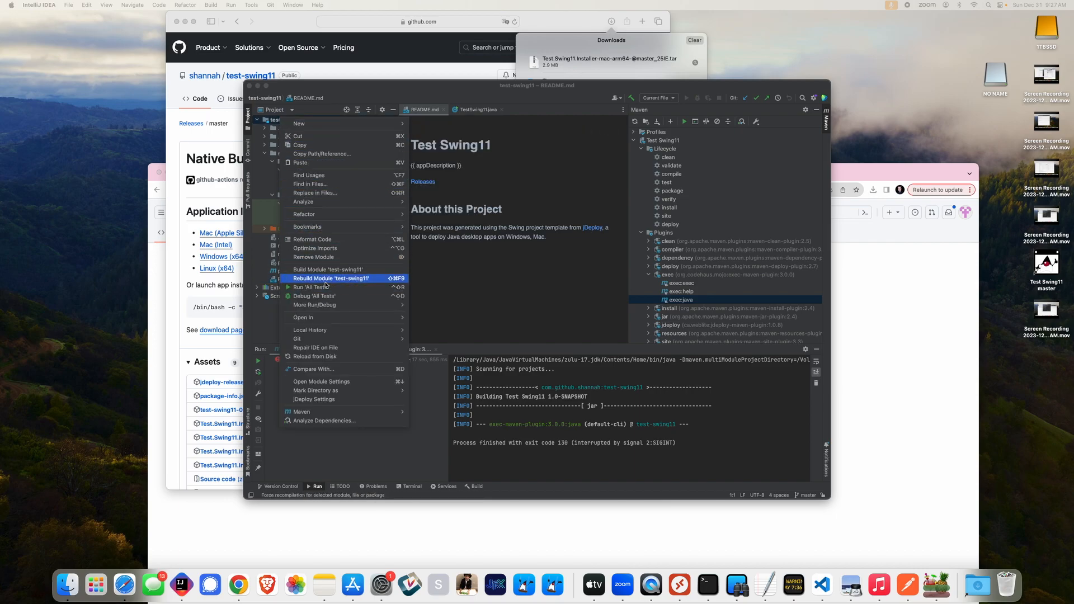
pyautogui.click(338, 401)
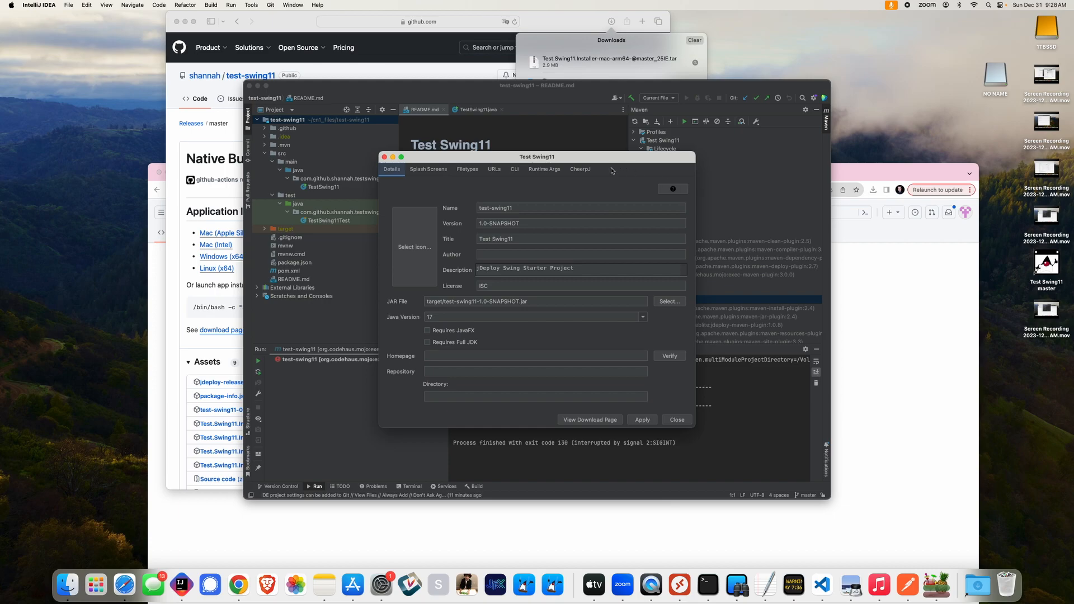
pyautogui.click(420, 249)
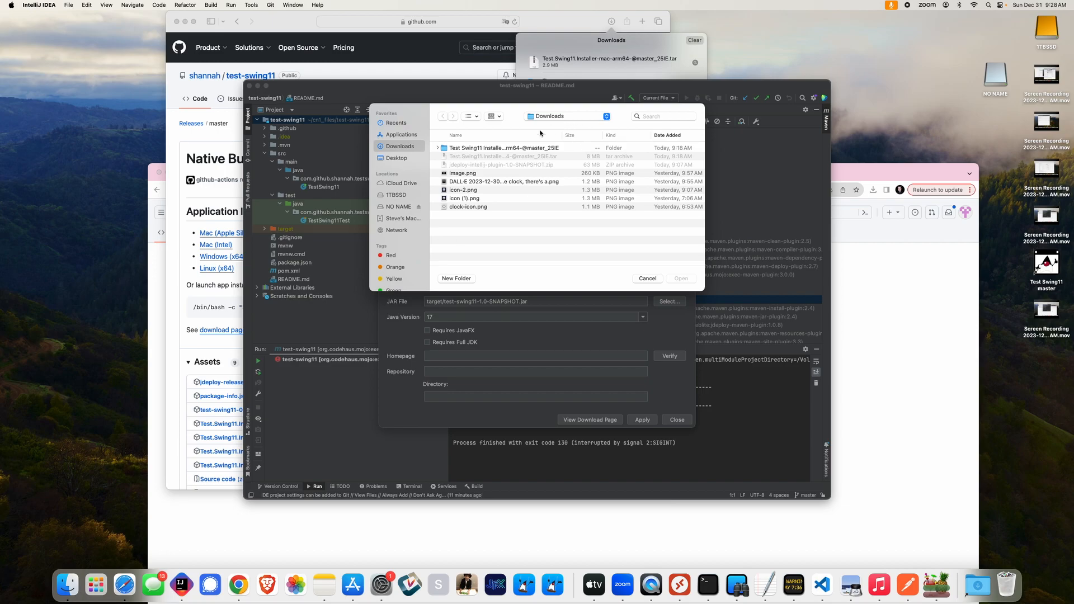
pyautogui.doubleClick(468, 193)
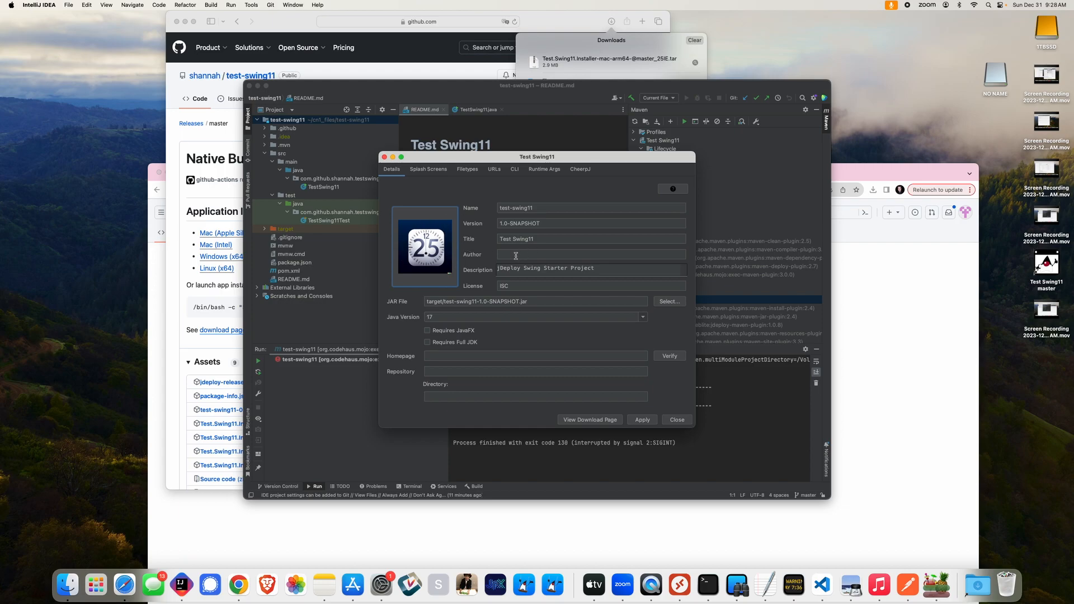
# - Set the install splash screen to the DALL-E clock image from the Downloads folder
pyautogui.click(429, 170)
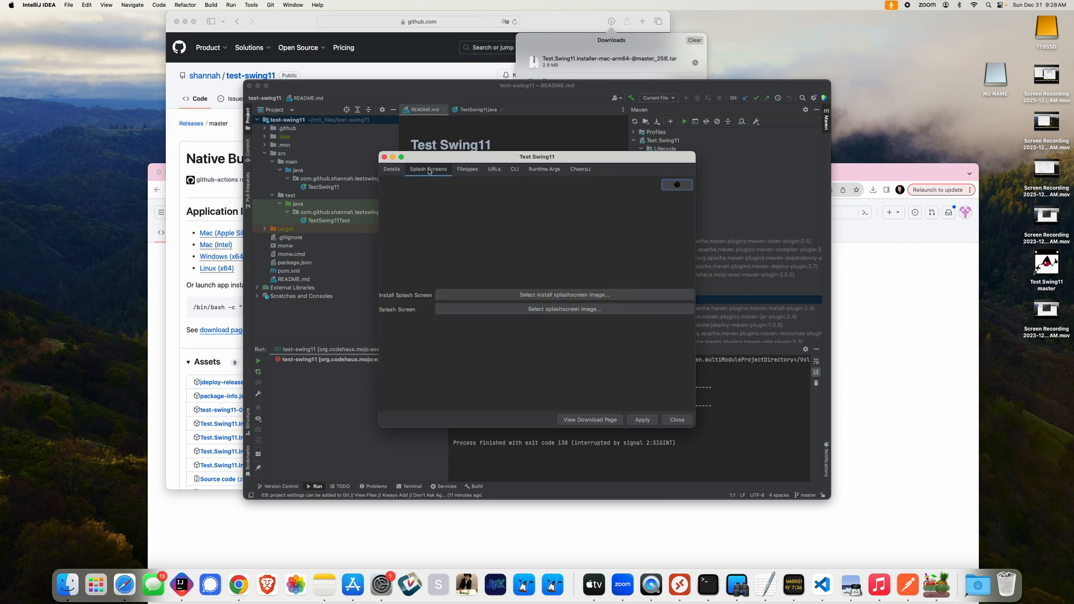
pyautogui.click(539, 296)
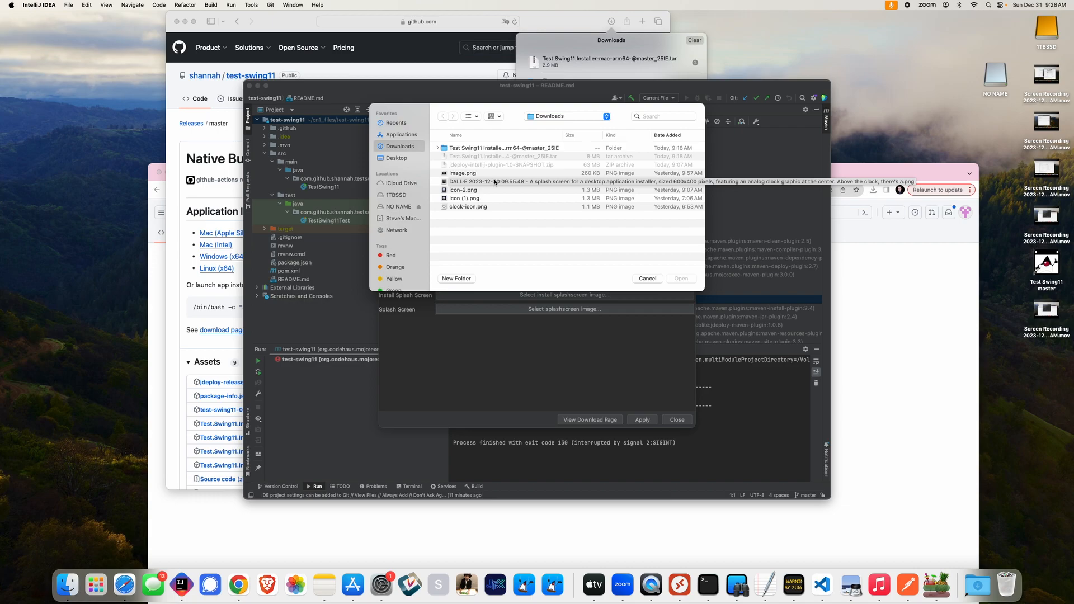
pyautogui.doubleClick(495, 182)
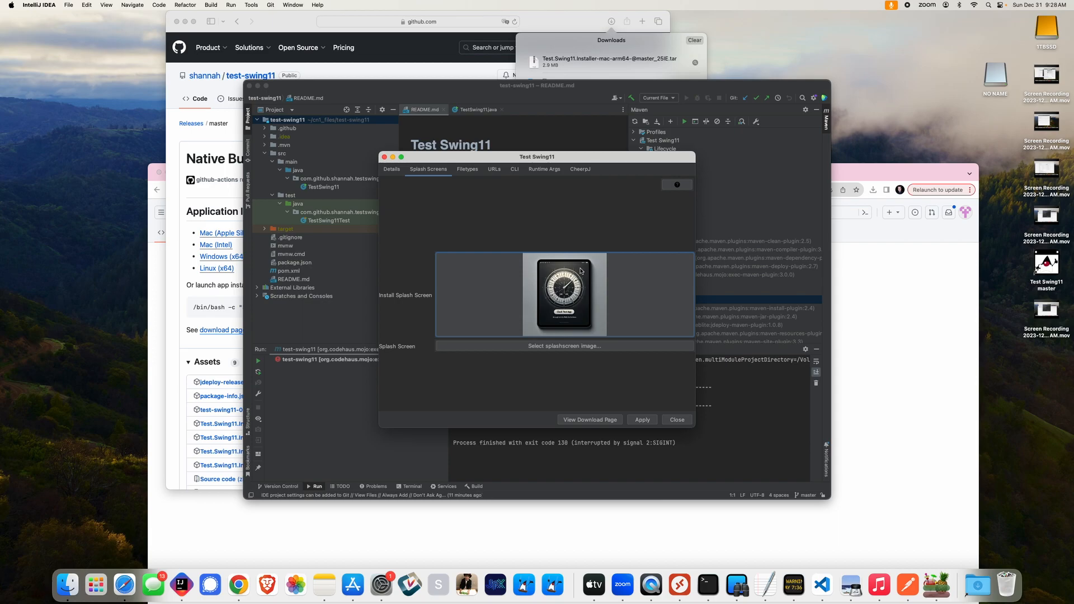
# - Browse for a replacement install splash image in the test-clock3 folder inside cn1_files in the home folder
pyautogui.click(575, 297)
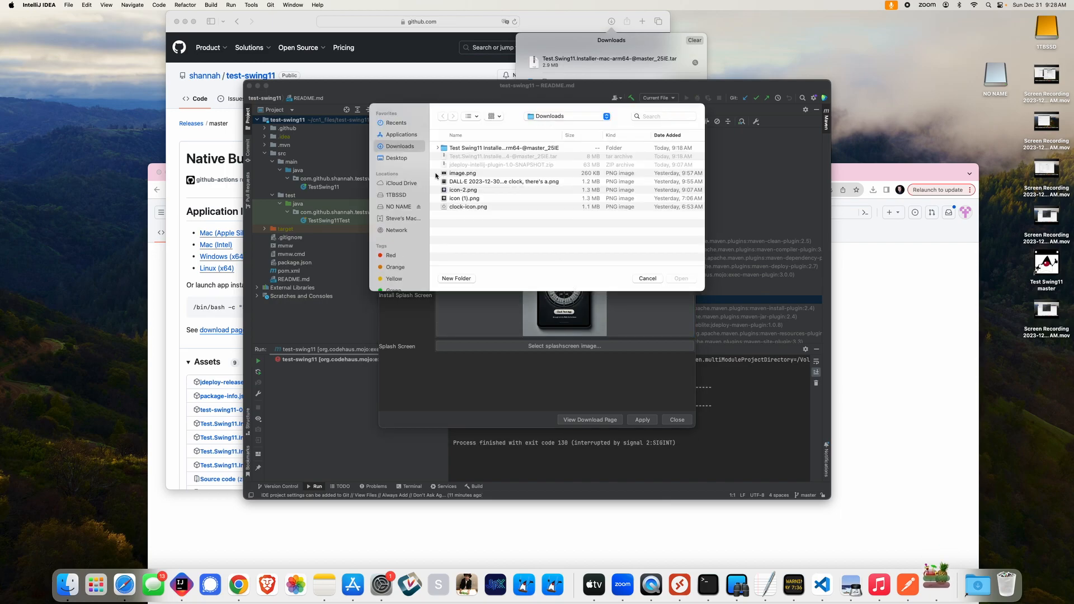
pyautogui.click(556, 118)
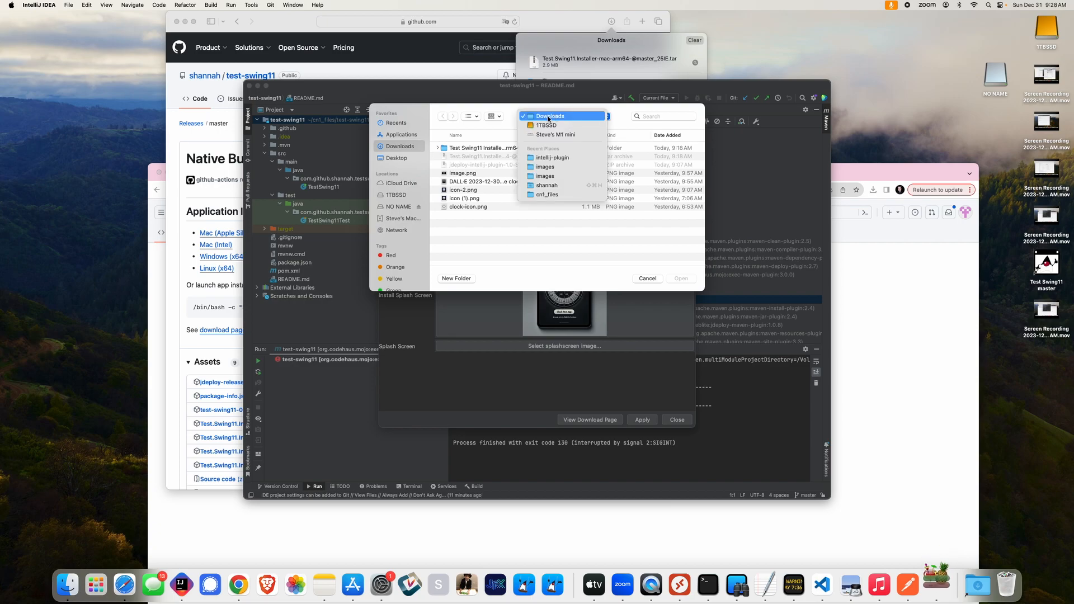
pyautogui.click(511, 110)
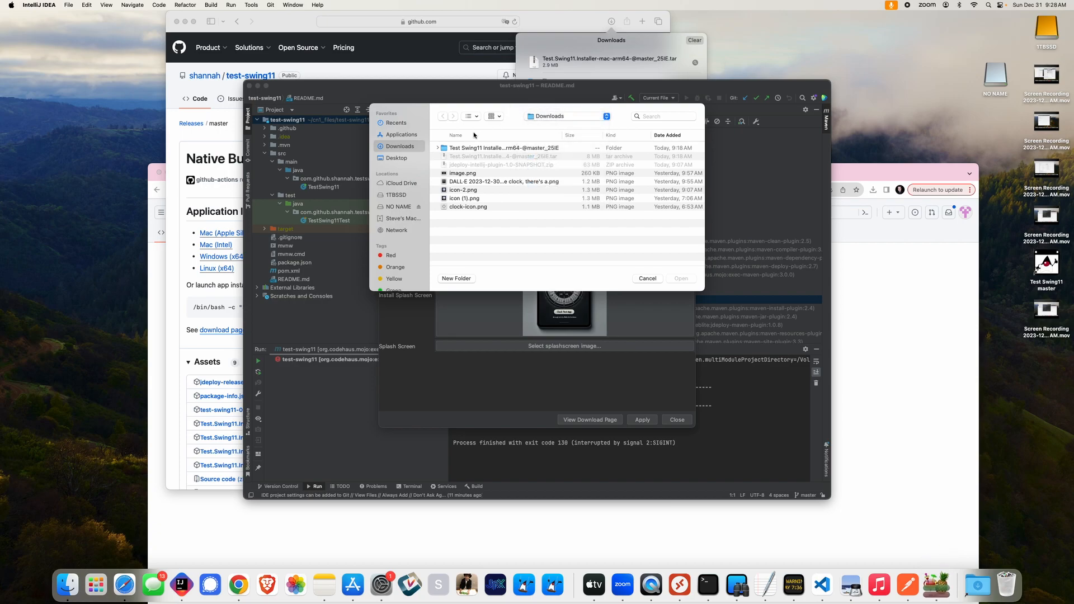
pyautogui.click(556, 117)
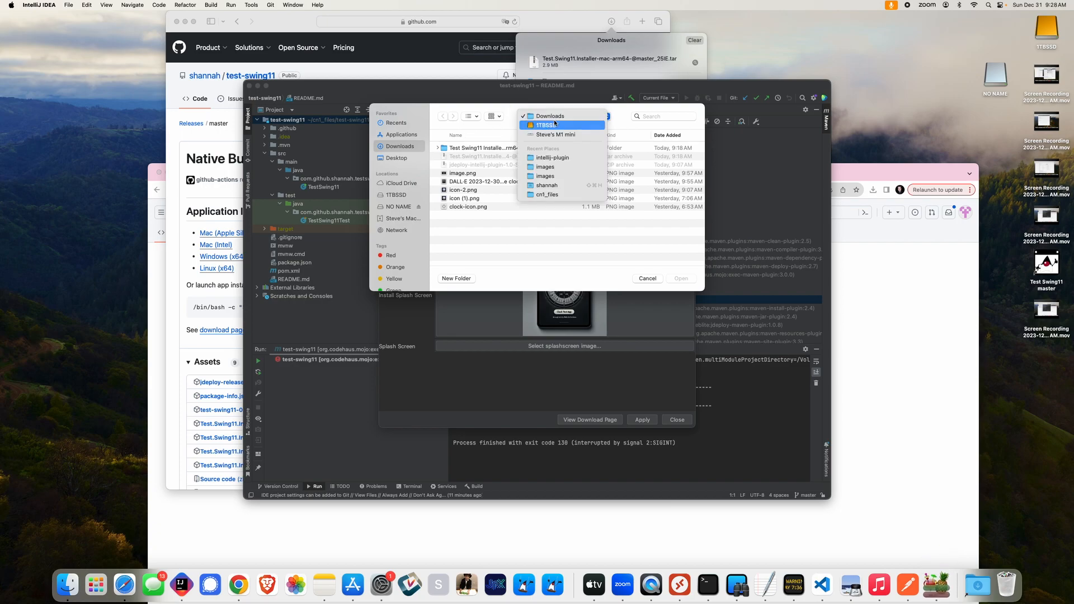
pyautogui.click(396, 160)
pyautogui.click(396, 158)
pyautogui.click(551, 117)
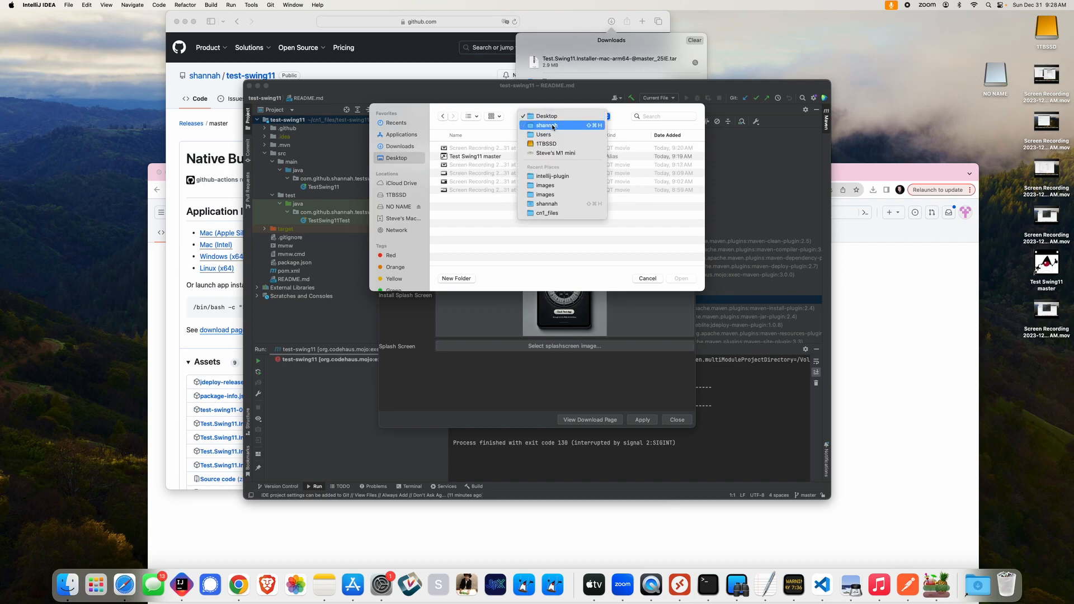
pyautogui.click(552, 125)
pyautogui.scroll(-3, 495, 193)
pyautogui.scroll(-2, 496, 193)
pyautogui.scroll(-5, 490, 189)
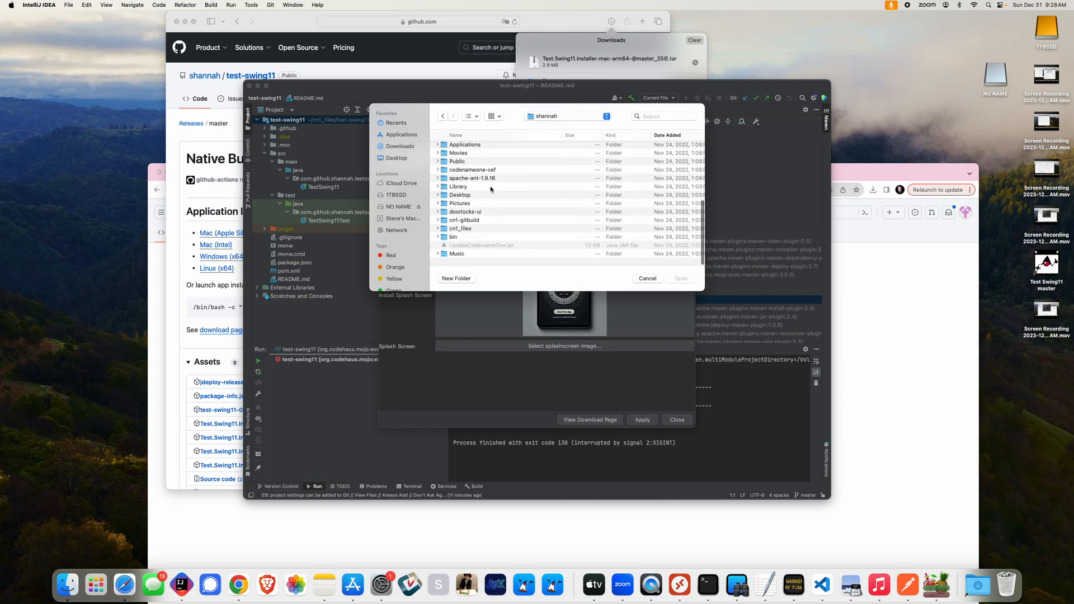
pyautogui.doubleClick(468, 231)
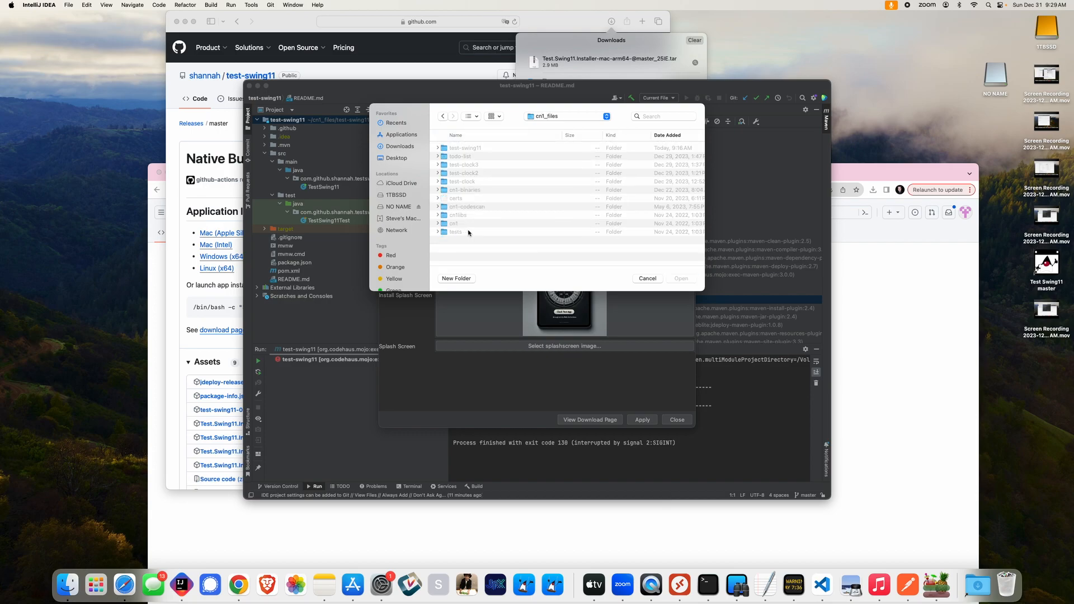
pyautogui.doubleClick(471, 166)
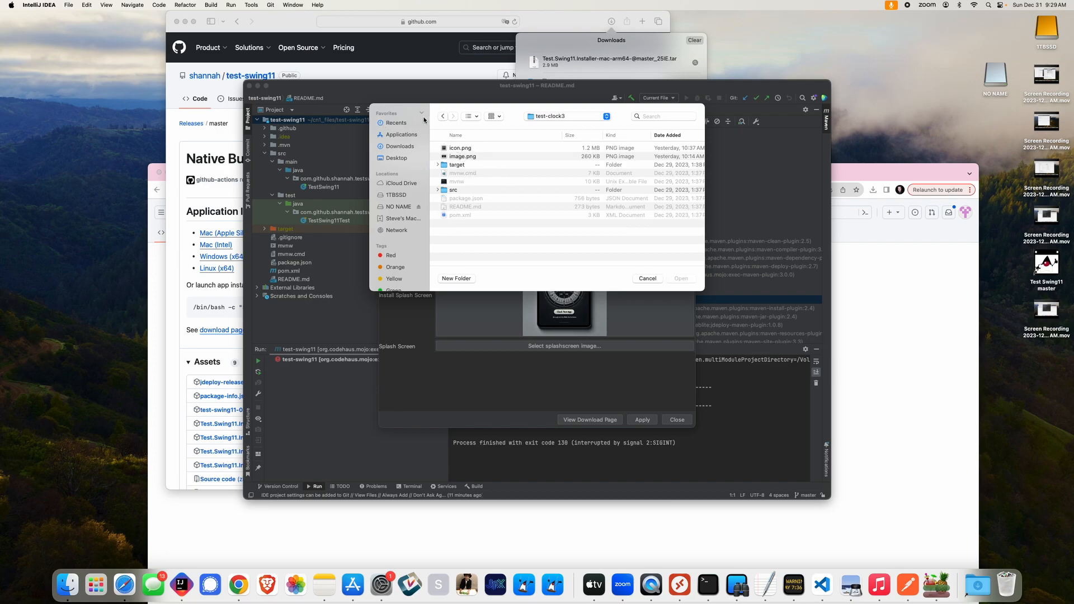
# - Use image.png from test-clock3 as the install splash screen, and apply and close the project settings
pyautogui.click(442, 116)
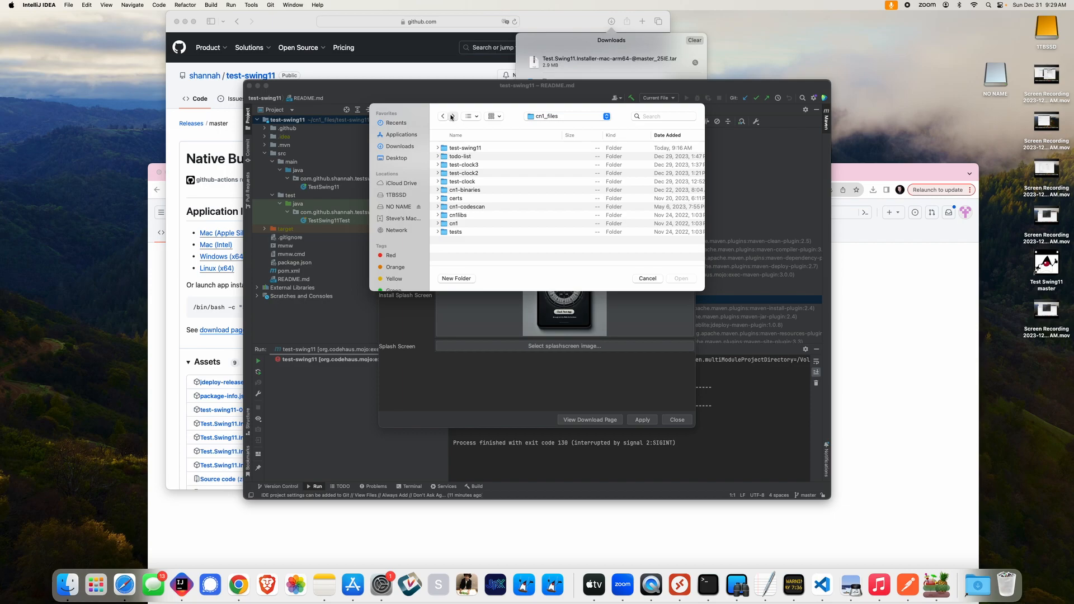
pyautogui.click(452, 116)
pyautogui.doubleClick(467, 157)
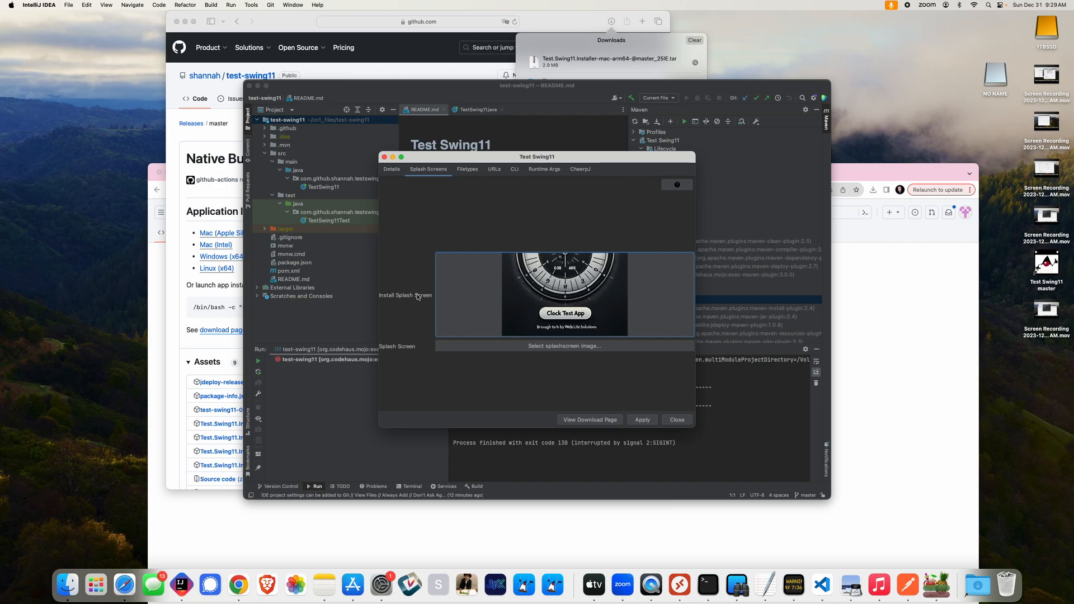
pyautogui.click(642, 426)
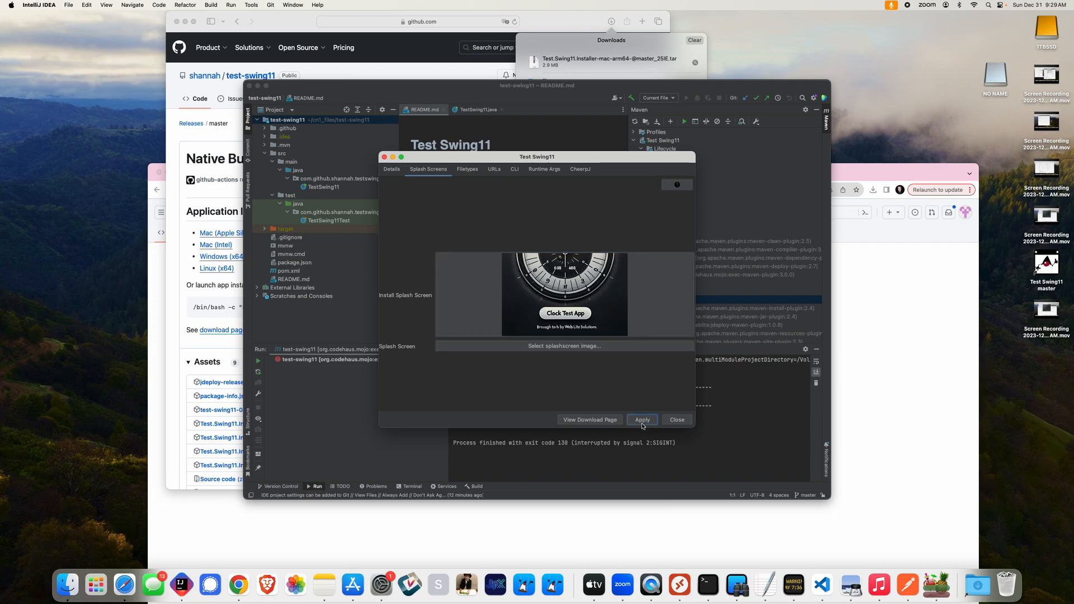
pyautogui.click(677, 420)
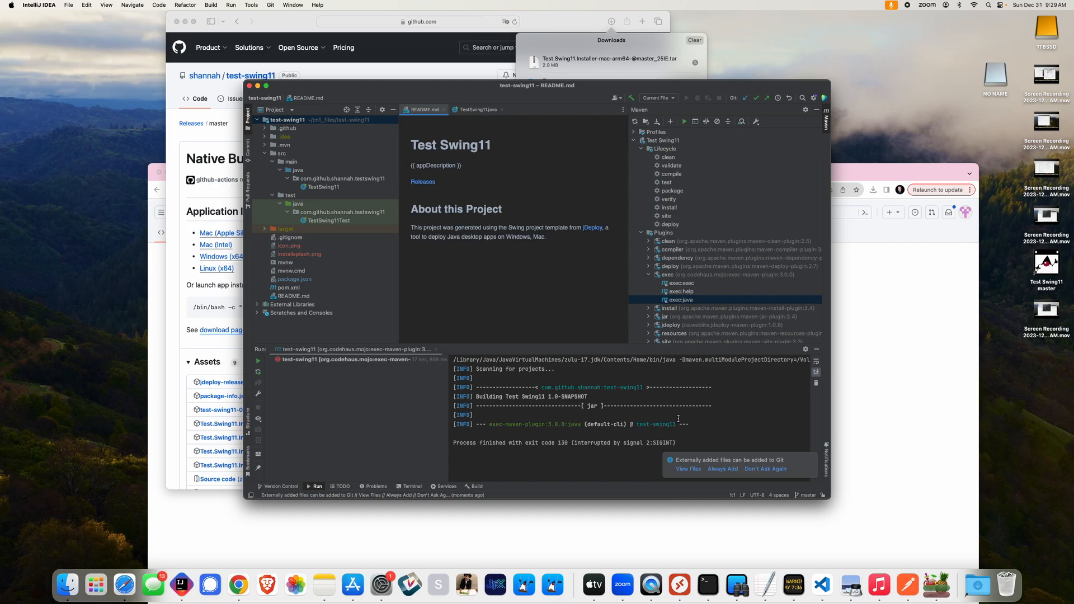
# - Start a Git commit of the test-swing11 directory and include the unversioned files icon.png and installsplash.png
pyautogui.rightClick(295, 119)
pyautogui.moveTo(323, 215)
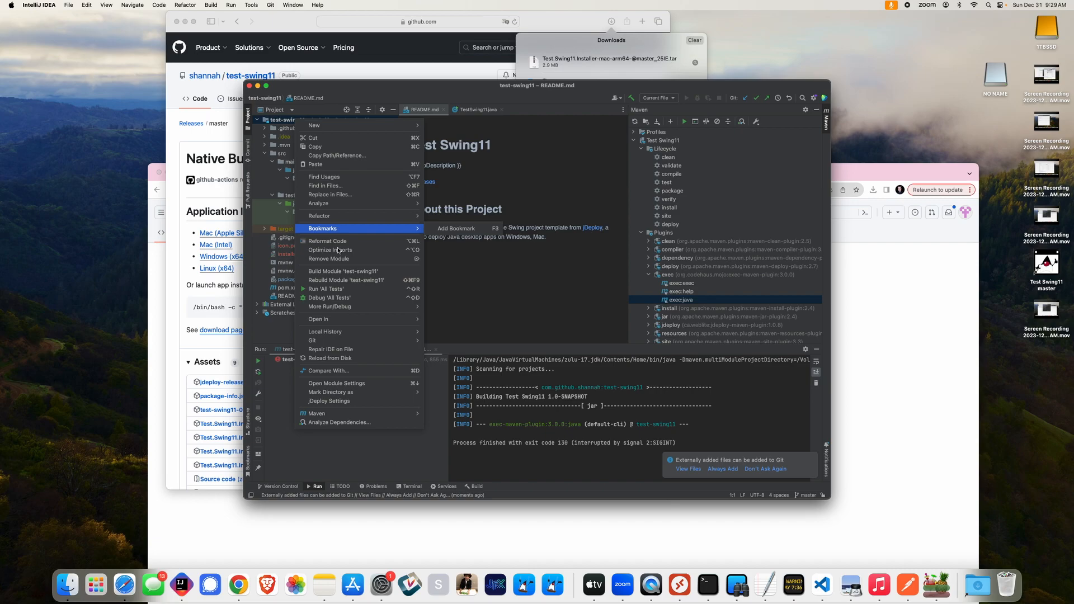
pyautogui.moveTo(325, 334)
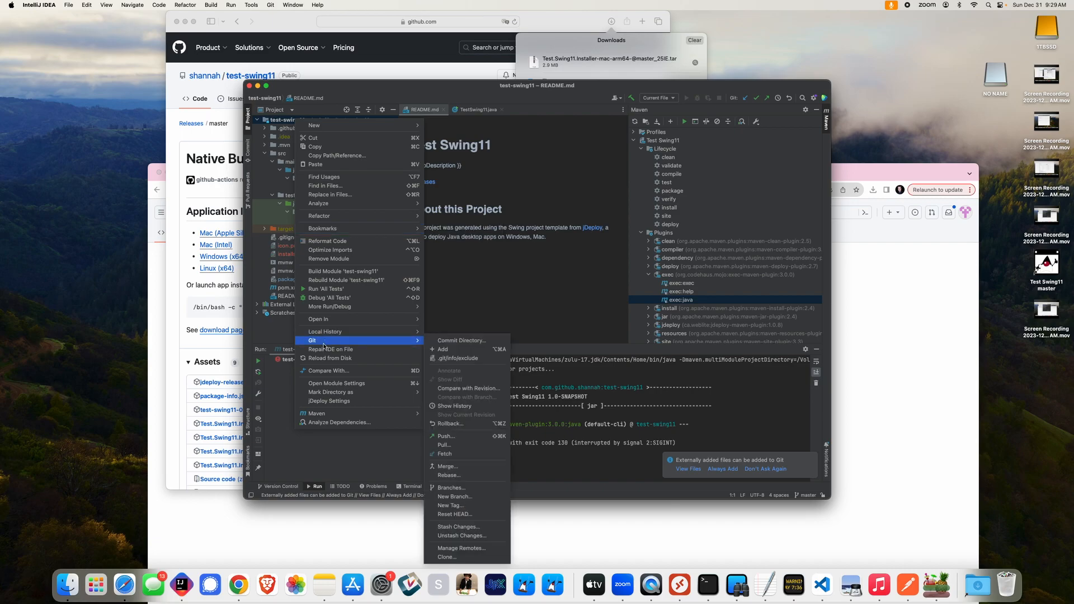
pyautogui.click(469, 340)
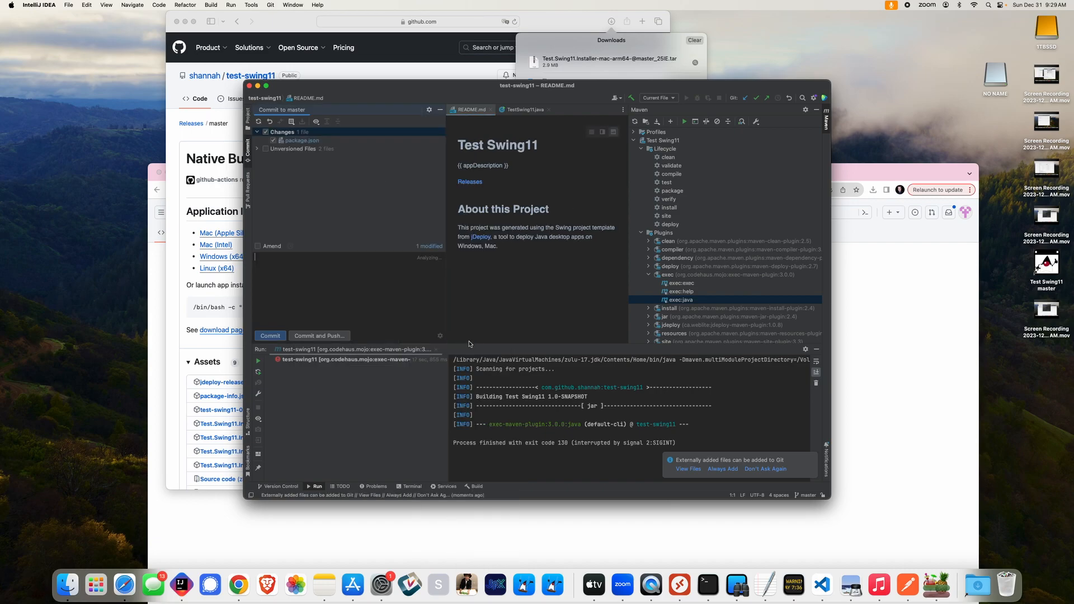
pyautogui.click(259, 148)
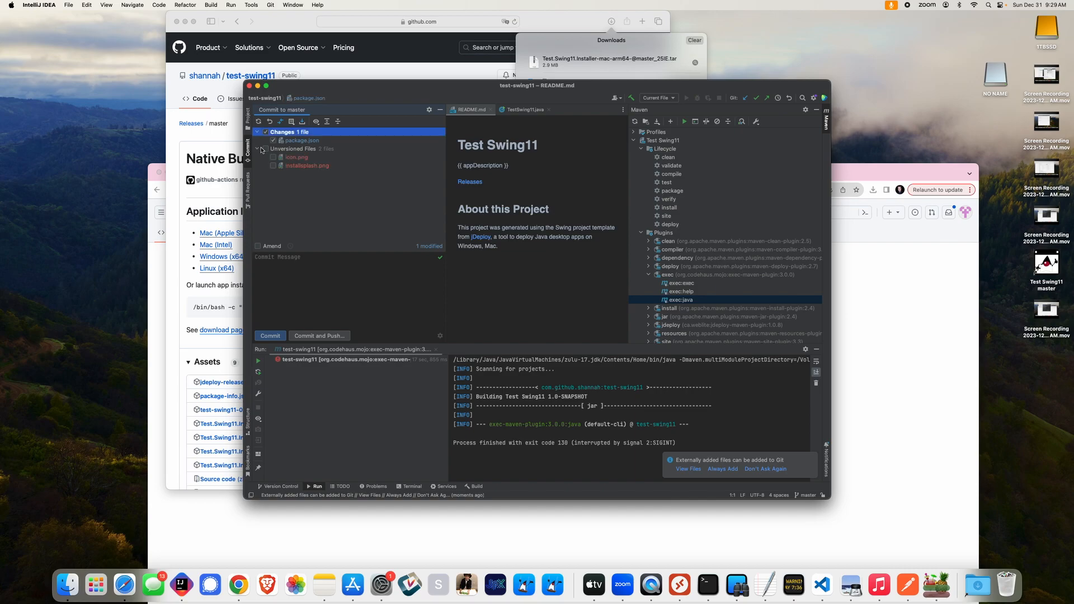
pyautogui.click(273, 158)
pyautogui.click(273, 166)
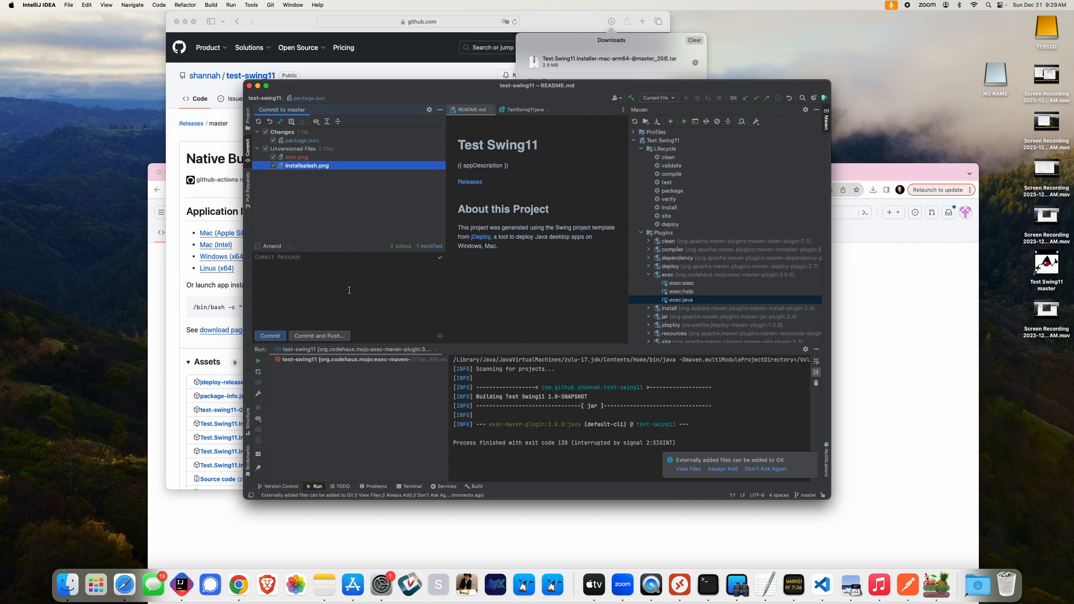
# - Commit the changes with the message "Added custom icon and splash screen" and push them to origin/master
pyautogui.click(311, 258)
pyautogui.write('Added cu')
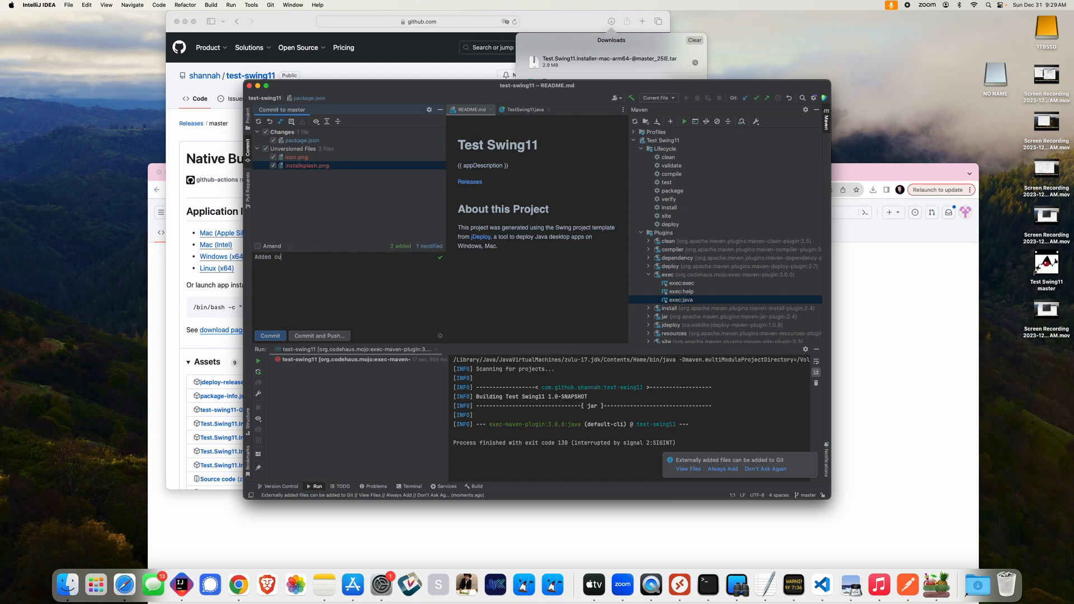
pyautogui.write('stom icon and splash screen')
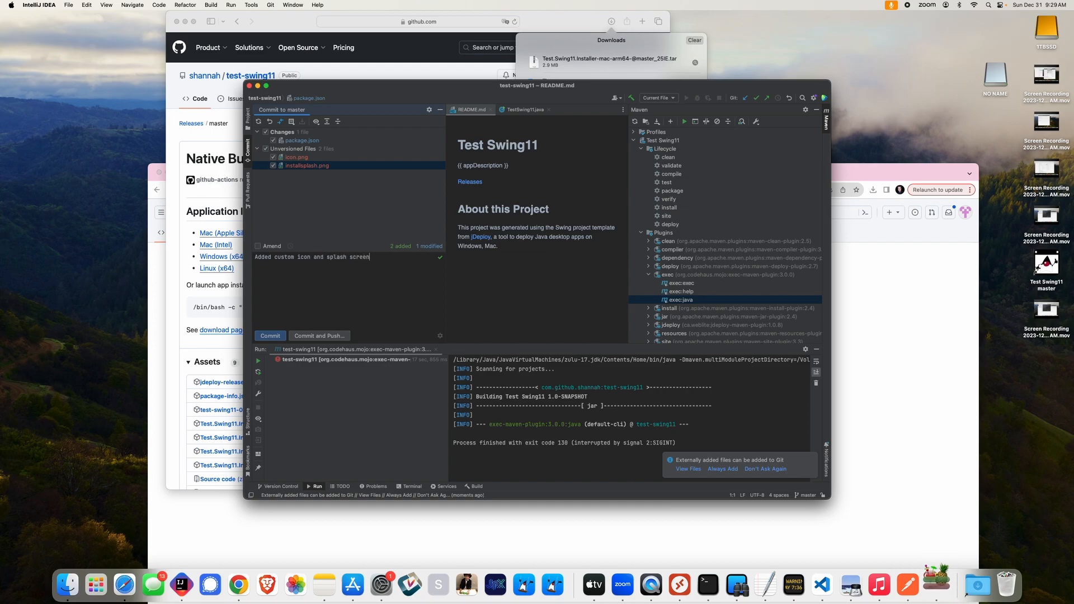
pyautogui.click(328, 337)
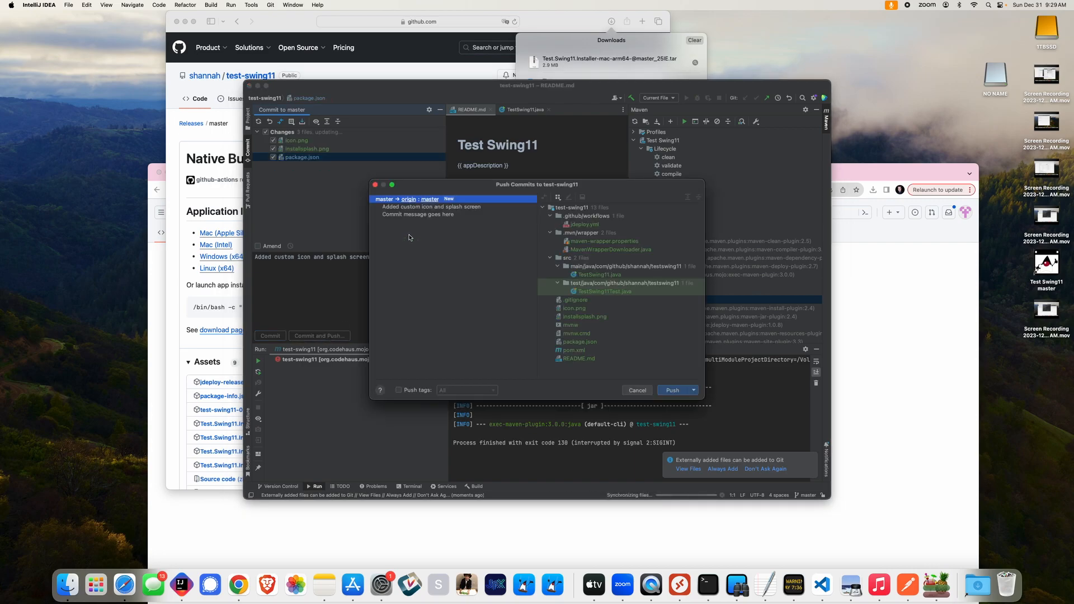
pyautogui.click(674, 390)
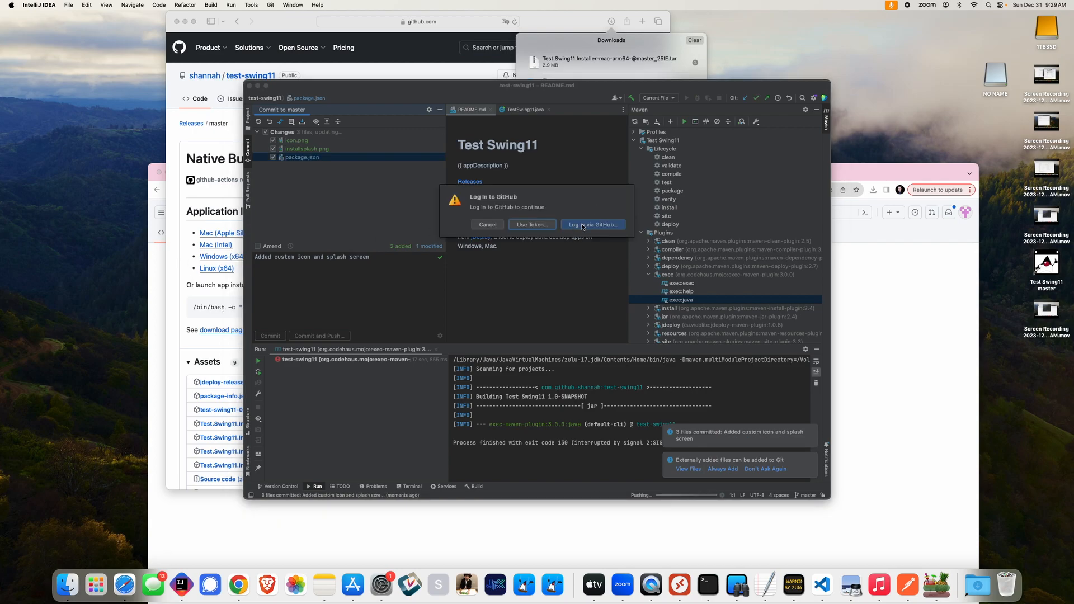
# - Log in to GitHub for the push with a token, pasting the access token
pyautogui.click(532, 225)
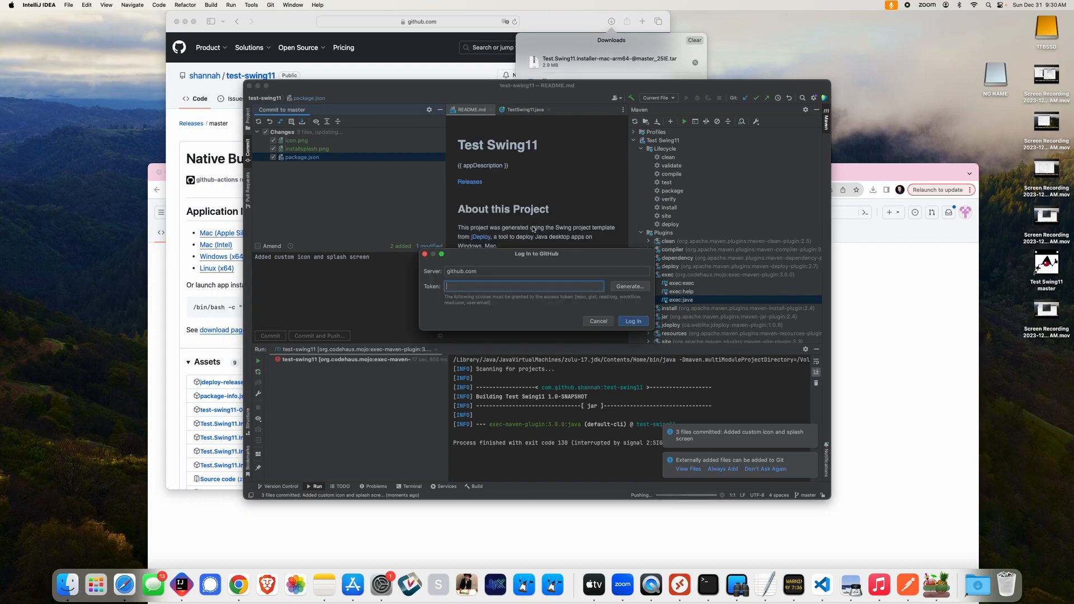
pyautogui.press('super+Tab')
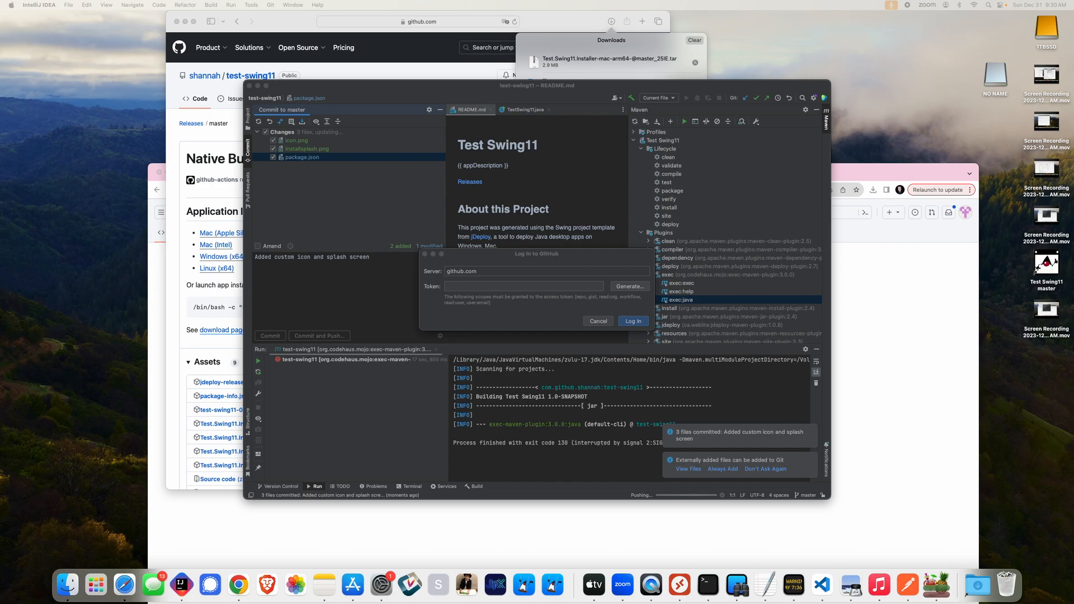
pyautogui.click(499, 286)
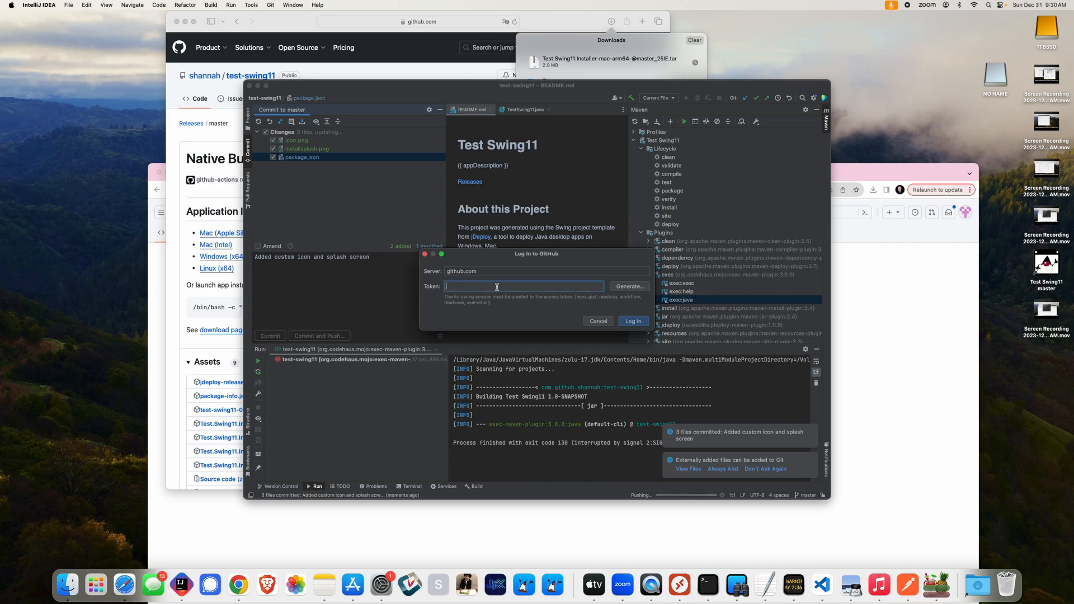
pyautogui.press('super+v')
pyautogui.click(634, 321)
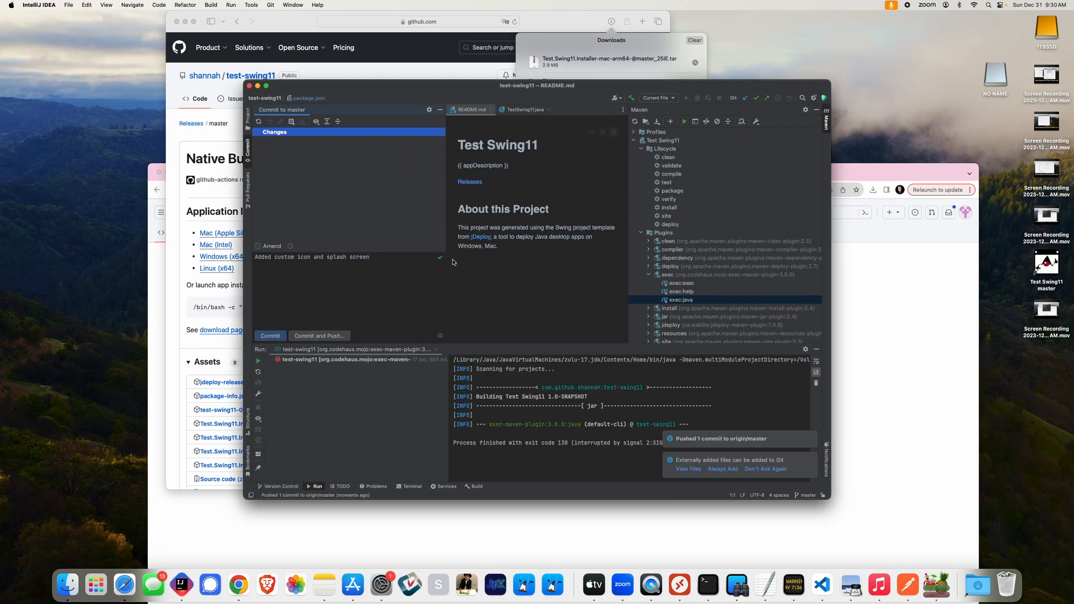
# - Switch to Safari and open the Actions workflow runs of the test-swing11 repository
pyautogui.click(206, 131)
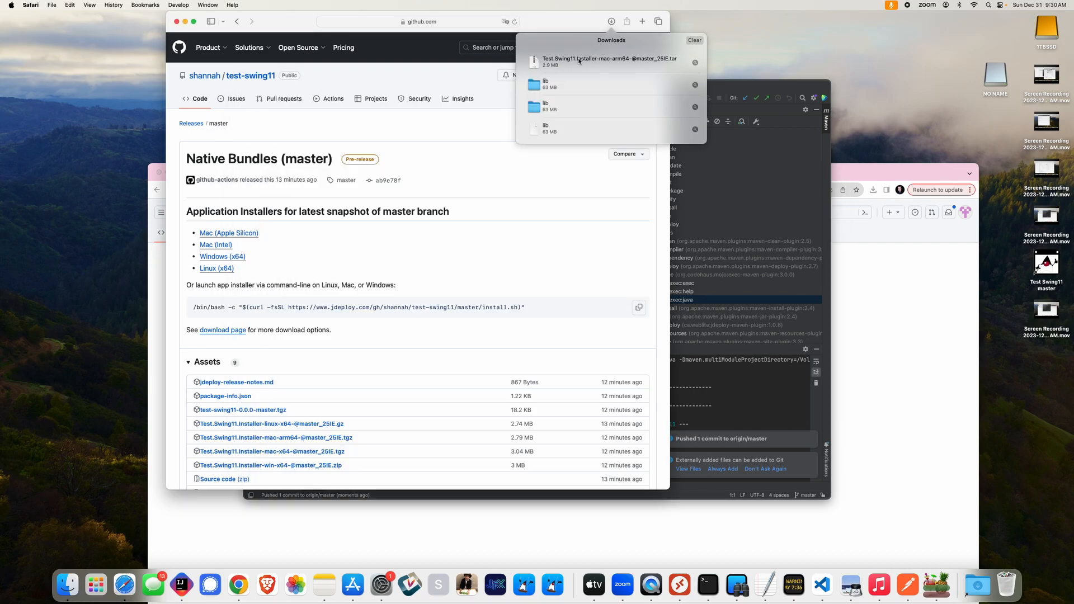
pyautogui.click(437, 116)
pyautogui.click(335, 98)
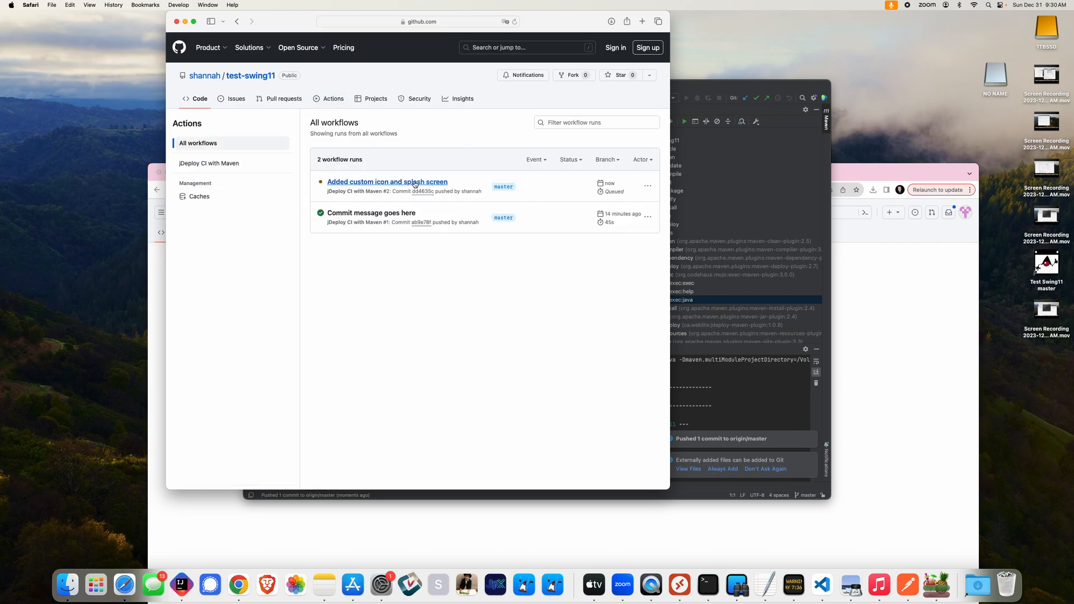
# - Open the "Added custom icon and splash screen" workflow run and check the progress of its build job, reloading the page
pyautogui.click(384, 185)
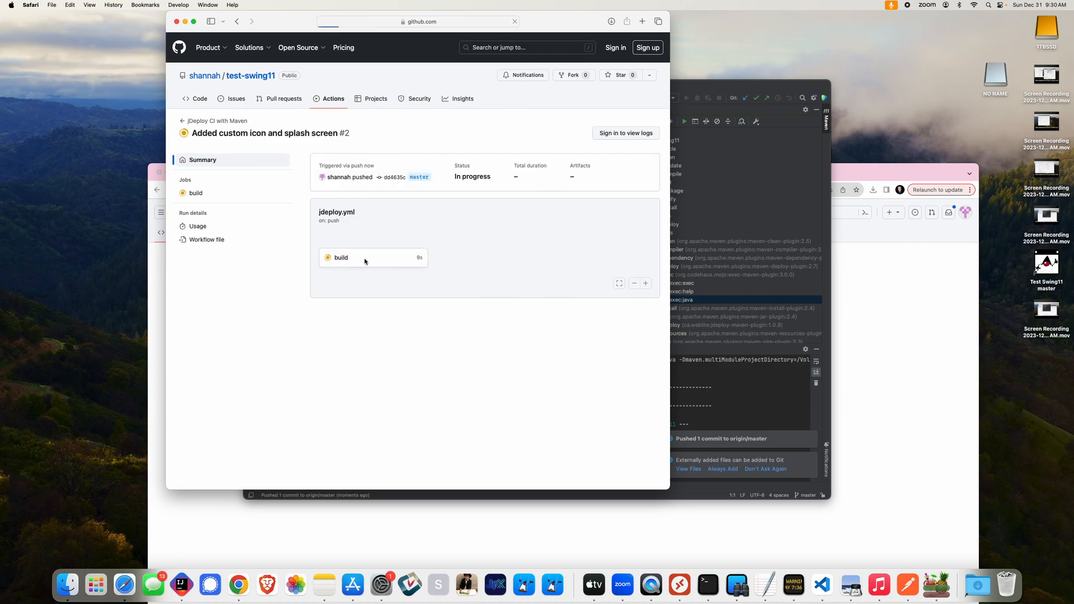
pyautogui.click(362, 259)
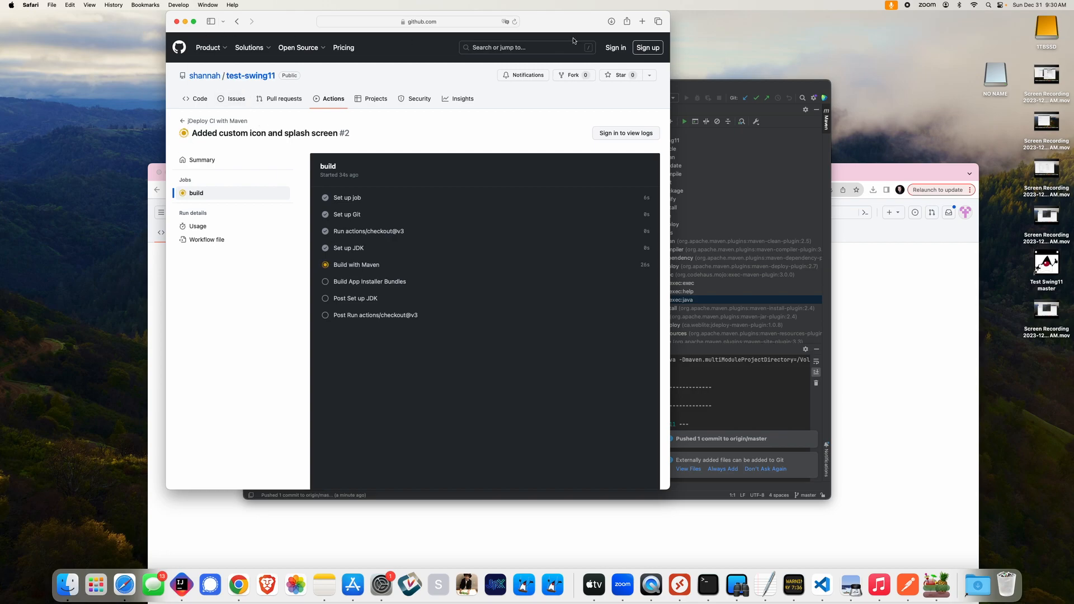
pyautogui.click(515, 22)
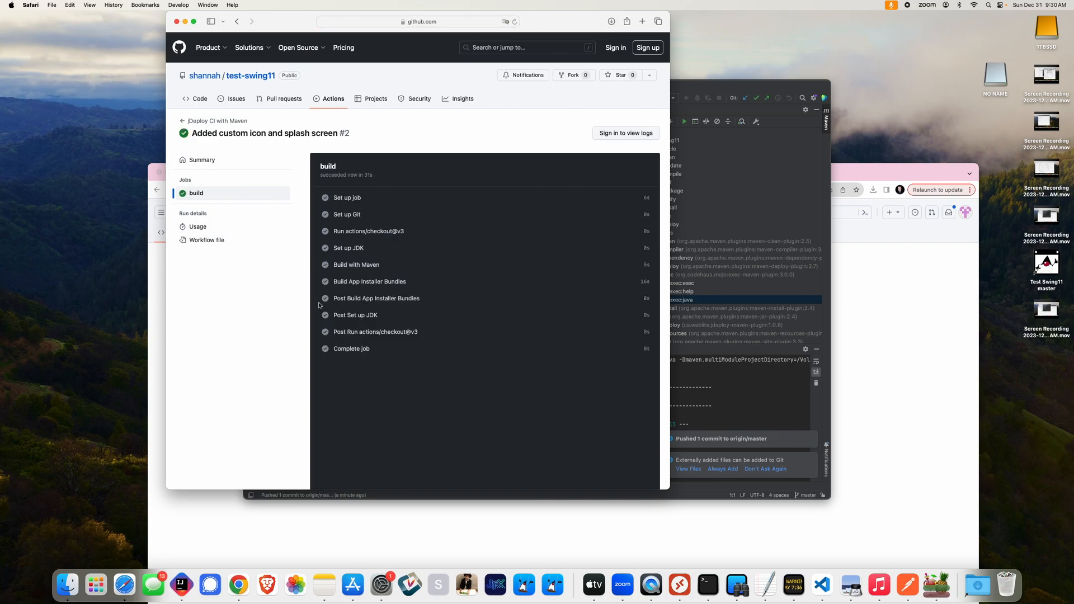
# - Go to the test-swing11 repository's Releases page and download the Mac (Apple Silicon) installer from Native Bundles (master)
pyautogui.click(252, 77)
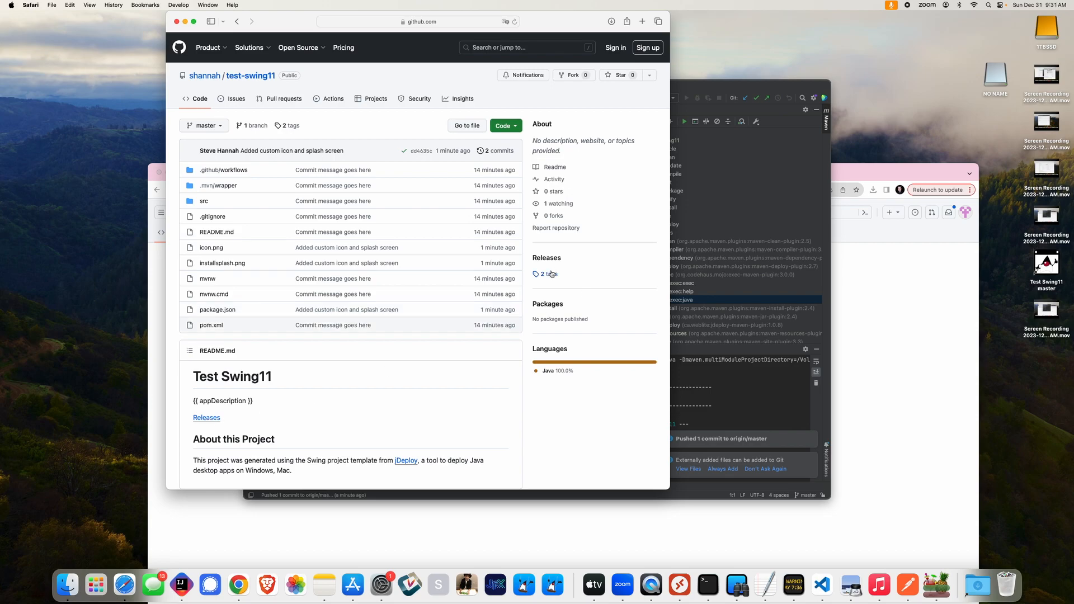
pyautogui.click(212, 421)
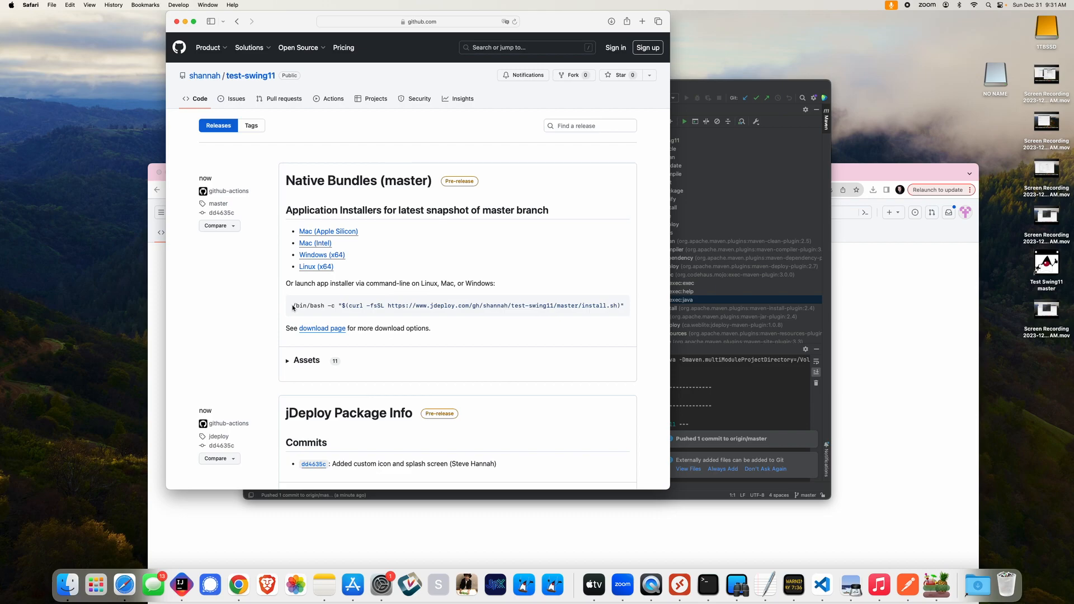
pyautogui.moveTo(346, 305); pyautogui.dragTo(625, 303)
pyautogui.click(542, 253)
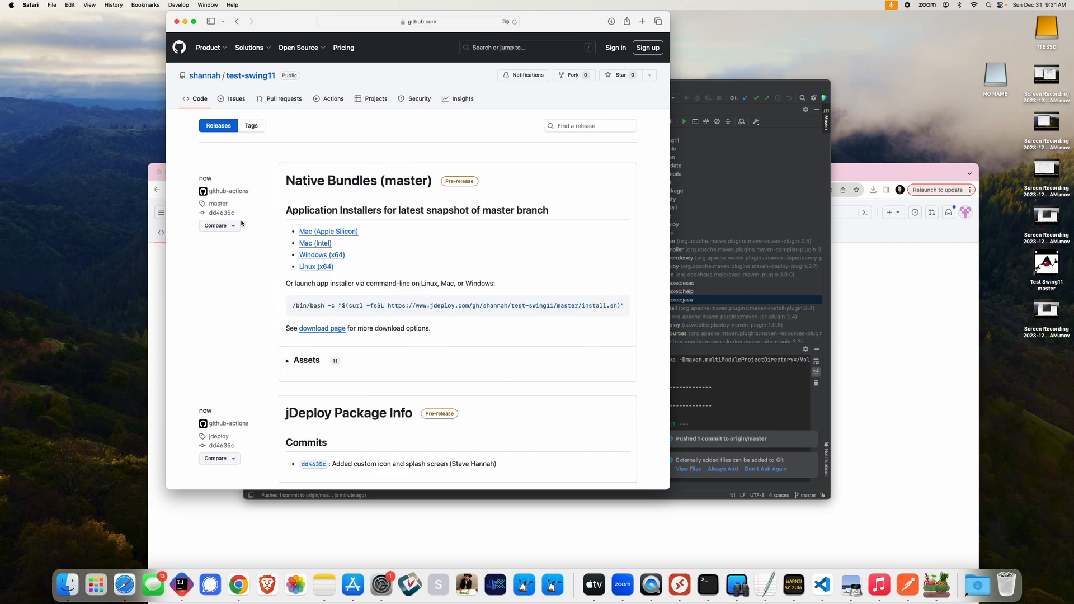
pyautogui.click(328, 232)
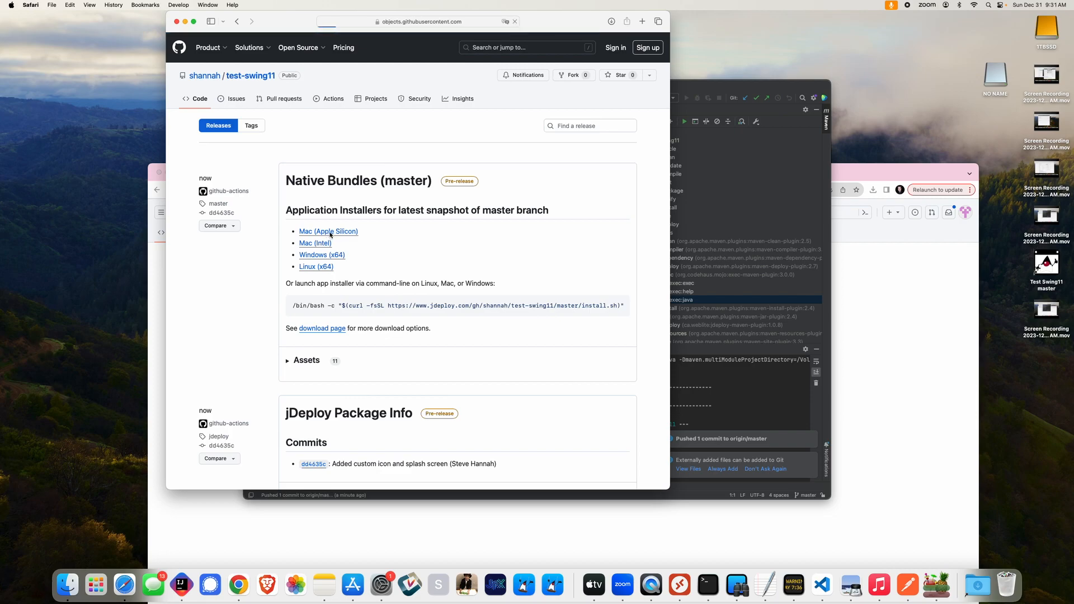
# - Reveal the newly downloaded installer .tar in Finder, then extract it and open the extracted folder
pyautogui.click(612, 23)
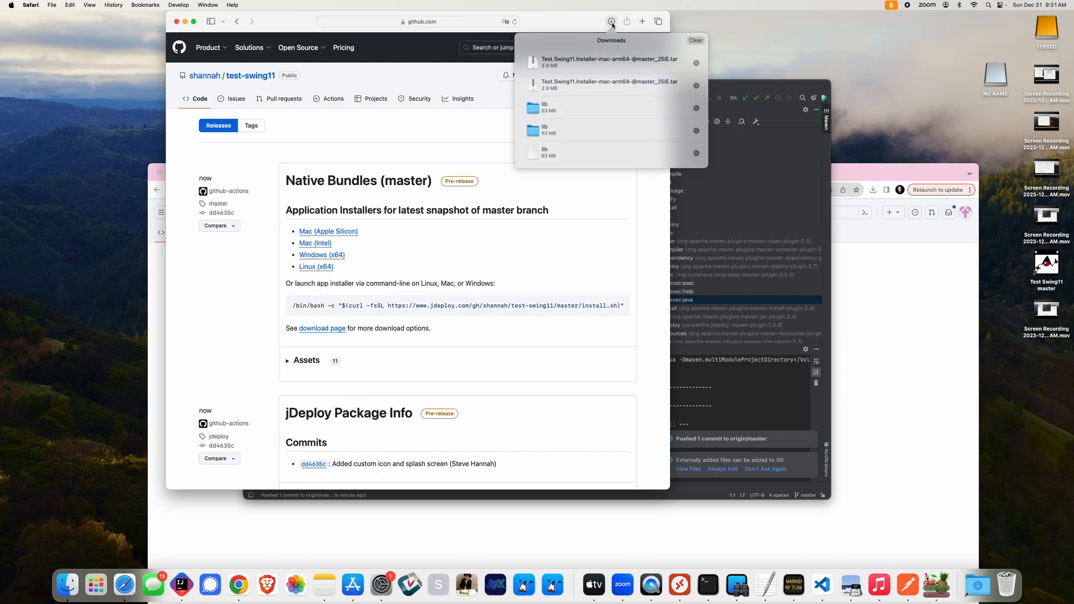
pyautogui.click(627, 58)
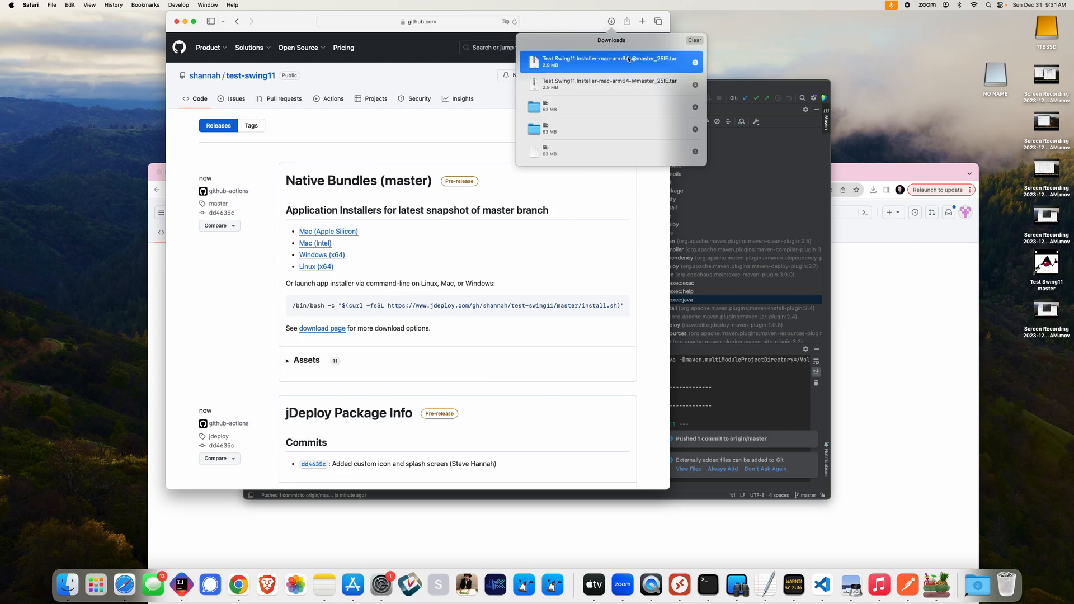
pyautogui.click(695, 62)
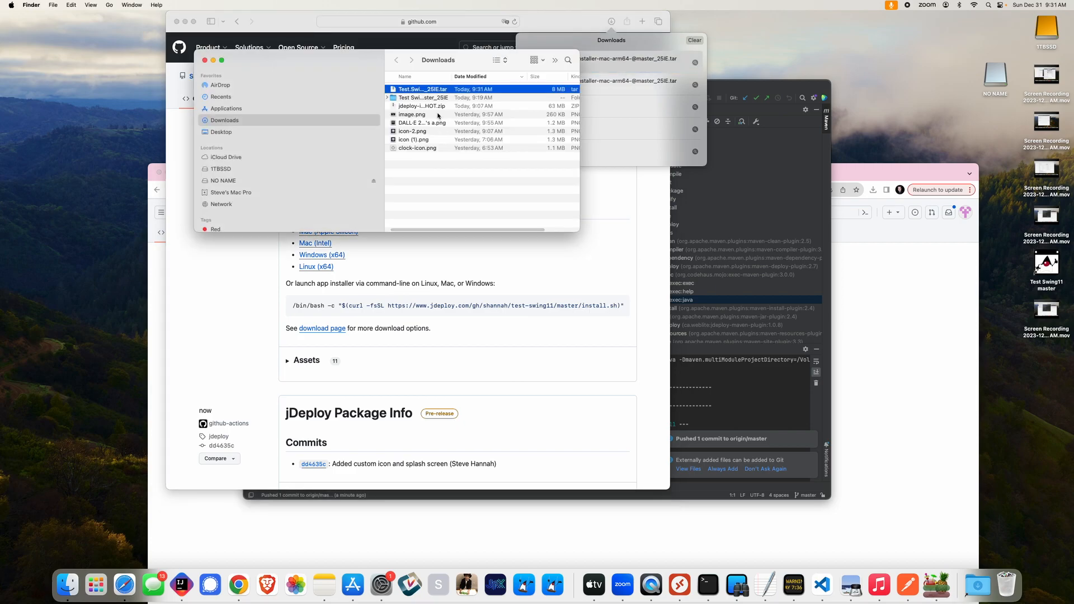
pyautogui.doubleClick(421, 89)
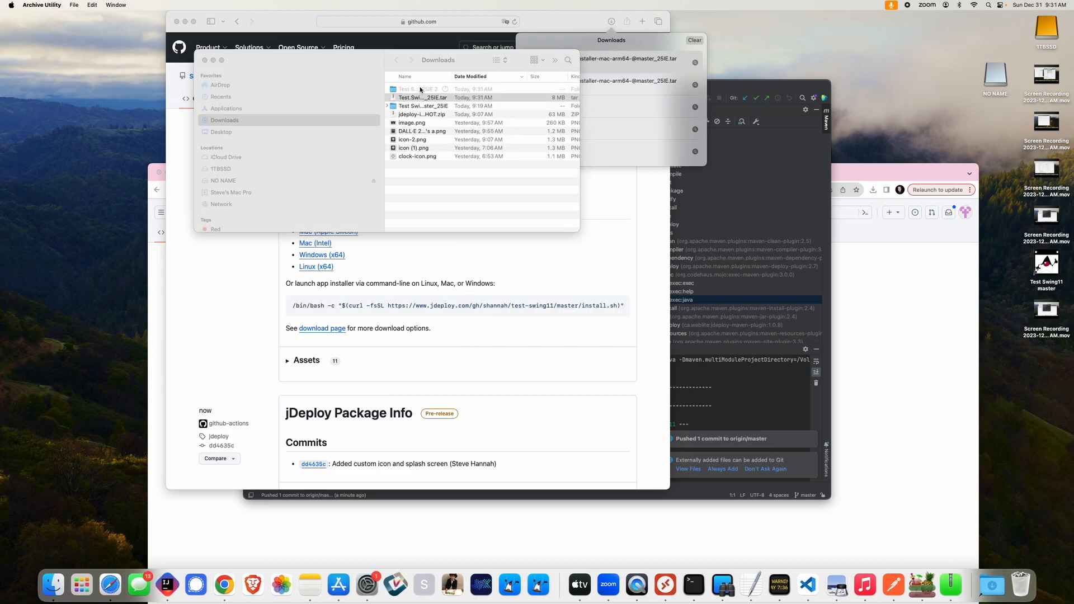
pyautogui.doubleClick(409, 156)
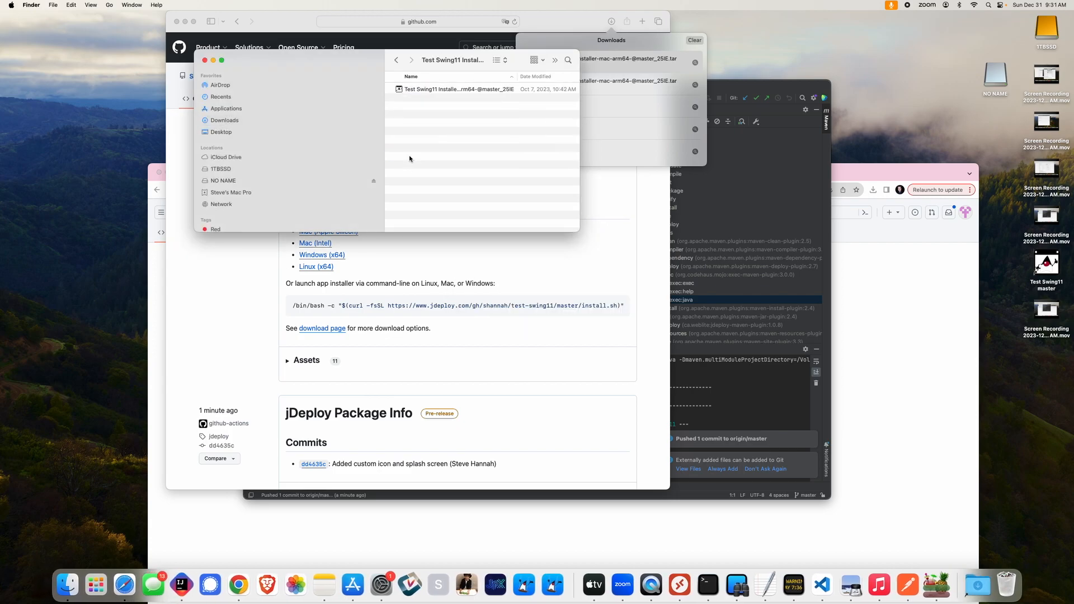
# - Install Test Swing11 with the extracted installer, keeping the dock and desktop alias options, and open the installed app
pyautogui.doubleClick(434, 89)
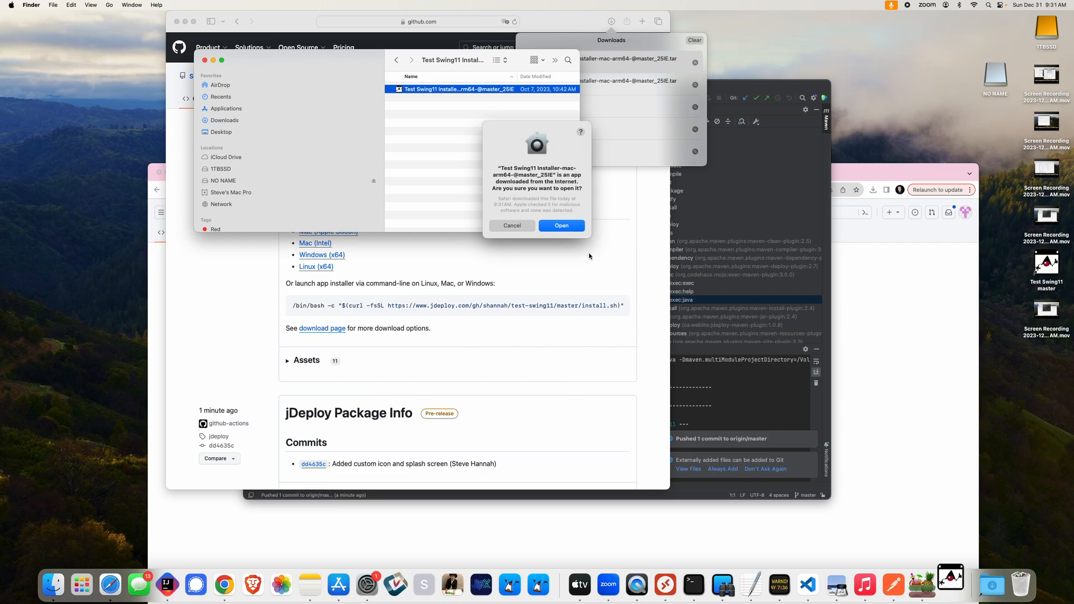
pyautogui.click(561, 226)
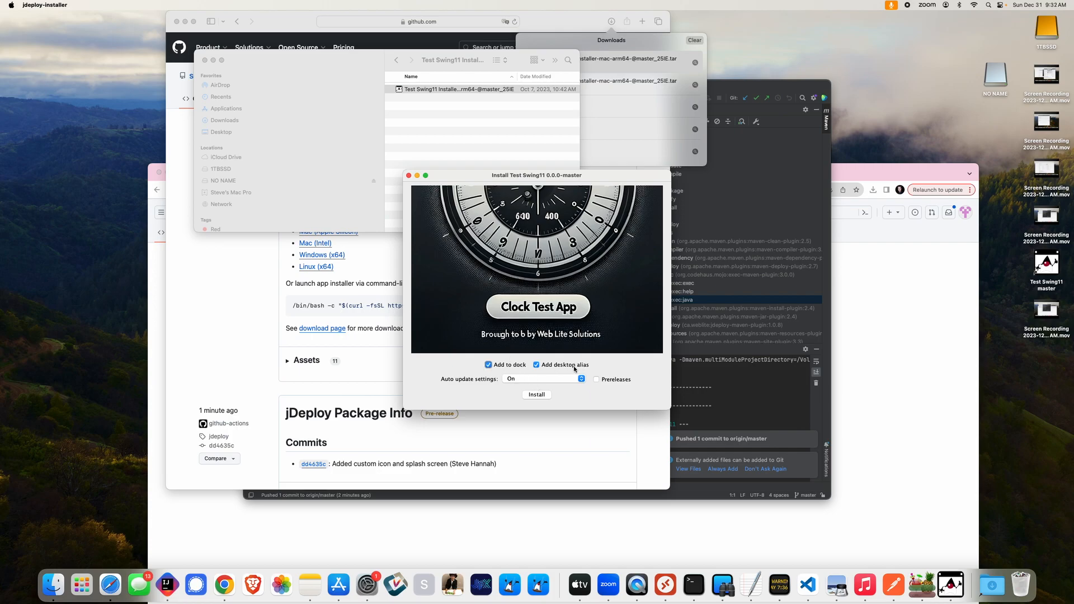
pyautogui.click(537, 395)
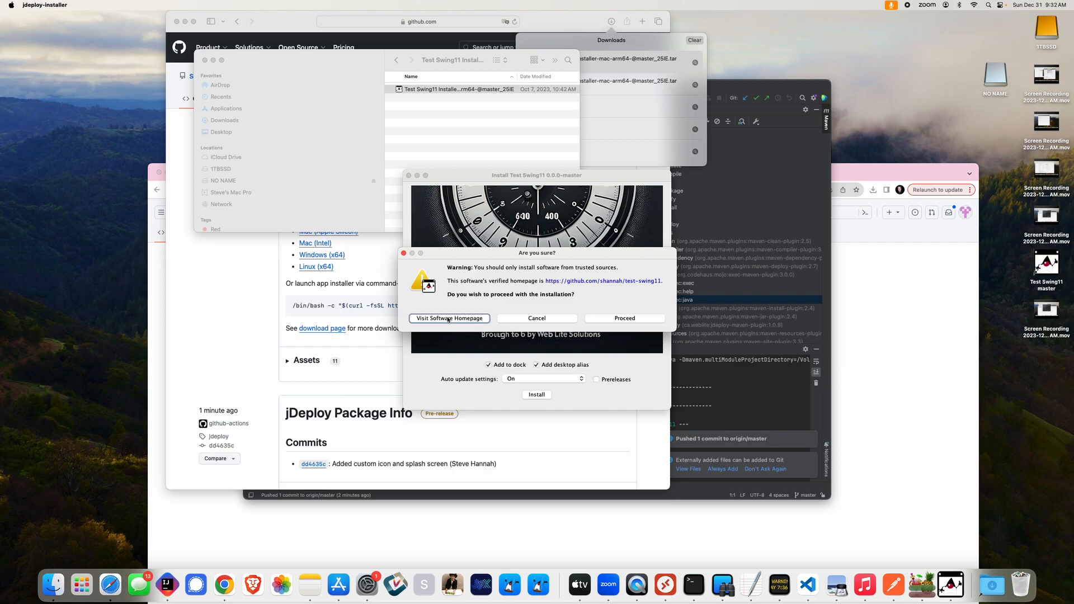
pyautogui.click(619, 319)
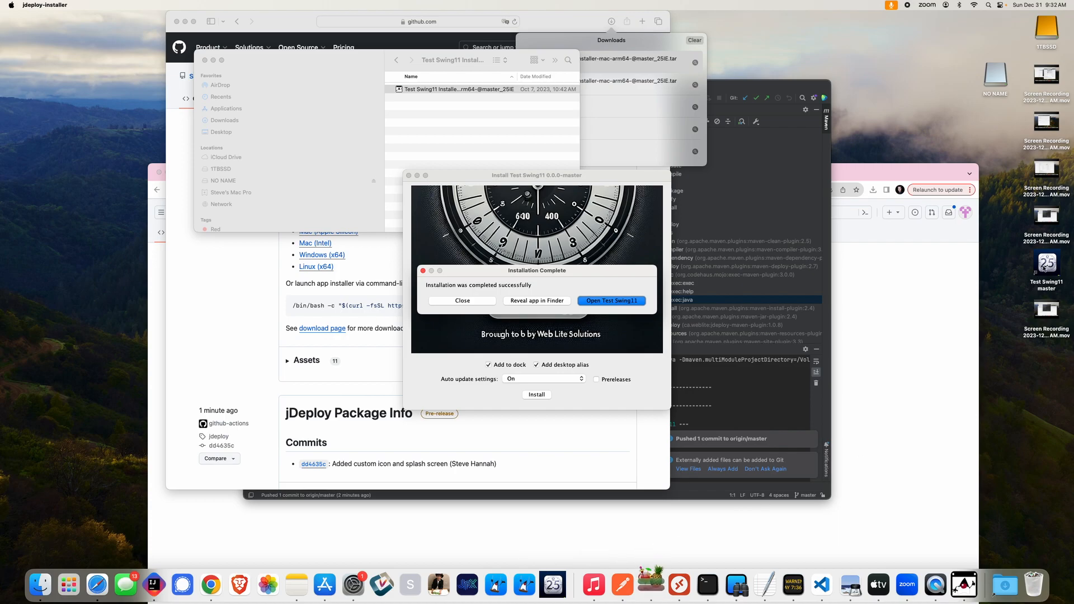
pyautogui.click(617, 302)
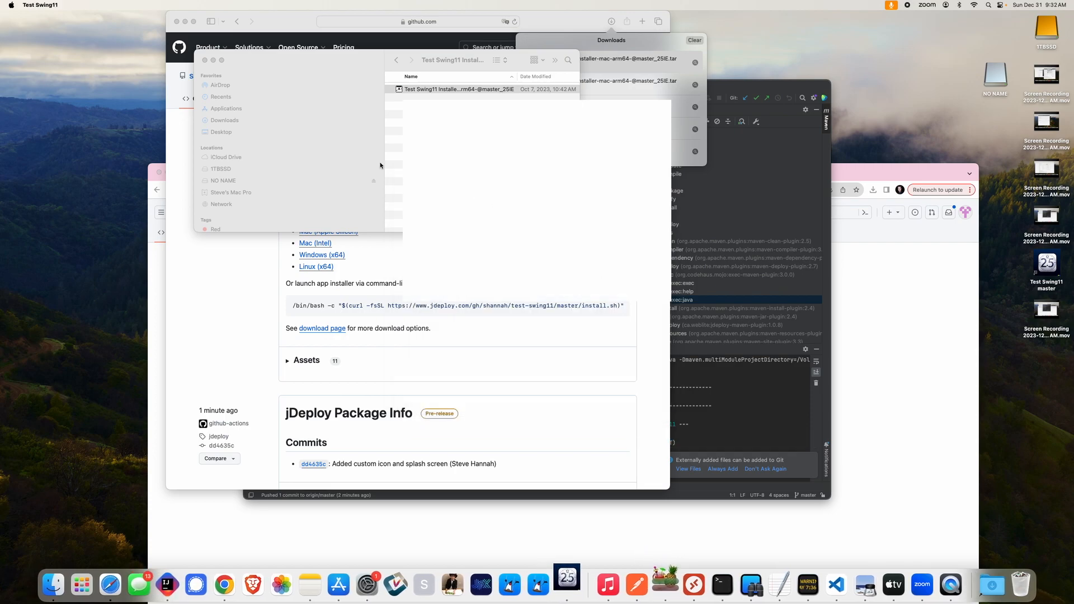
pyautogui.click(332, 103)
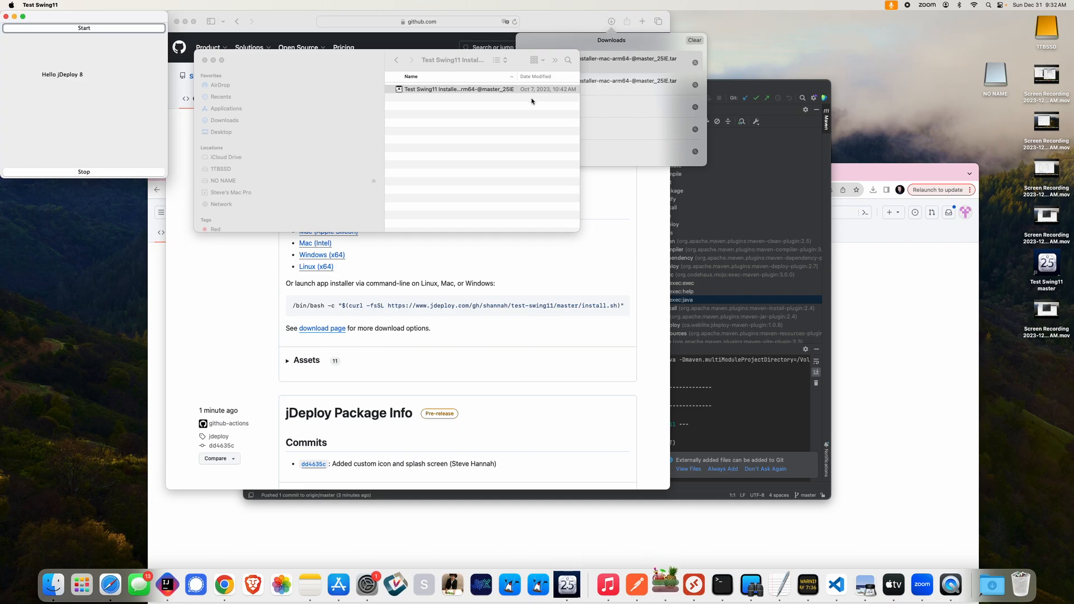
# - Check the custom icon in Test Swing11's About window, close it and start the app's text animation
pyautogui.click(12, 6)
pyautogui.click(37, 18)
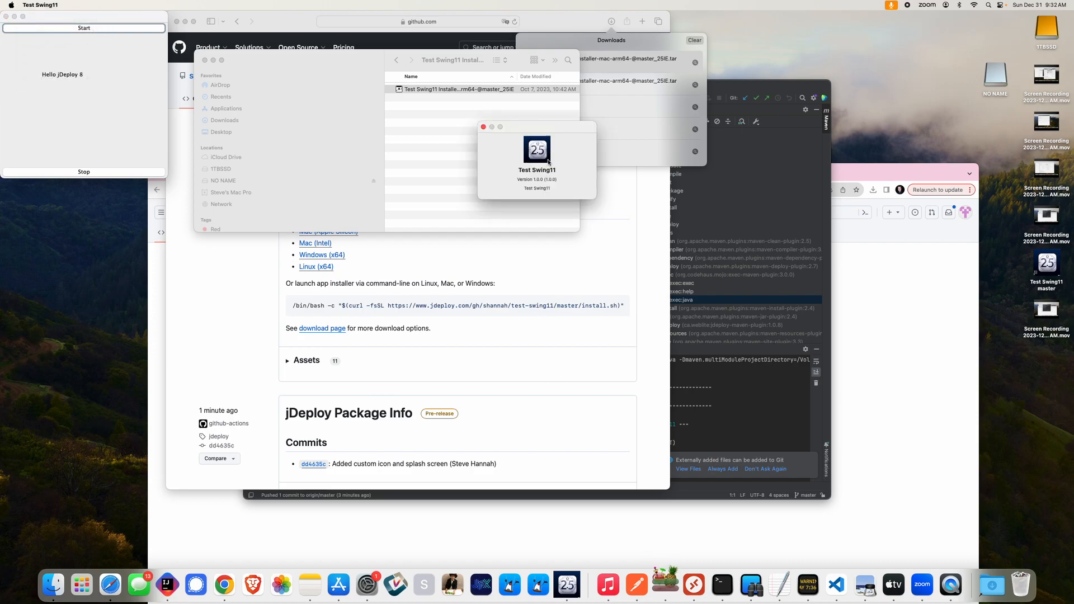
pyautogui.click(483, 127)
pyautogui.click(64, 22)
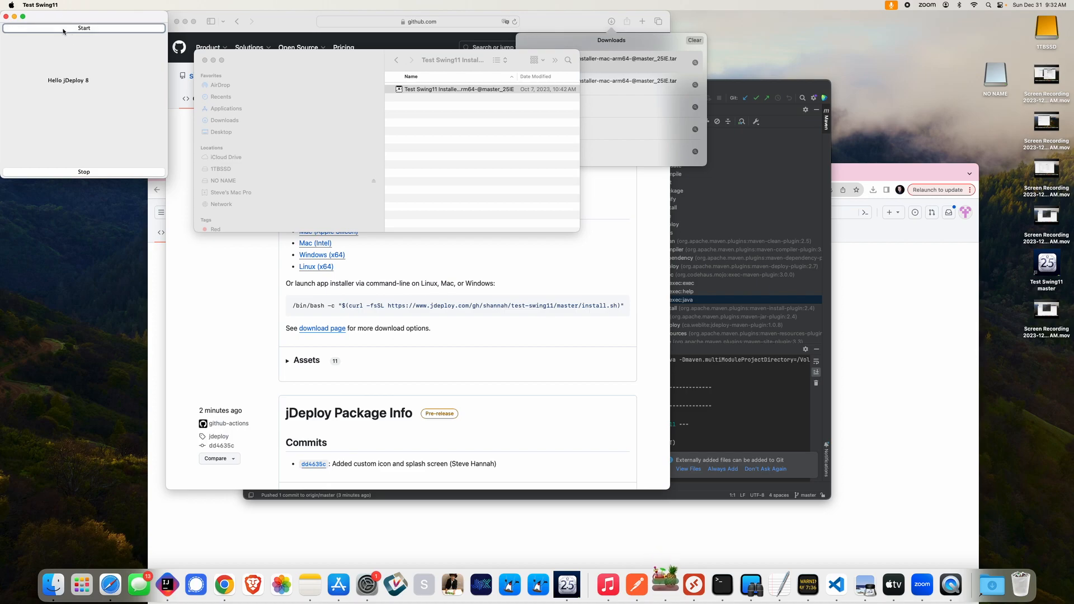